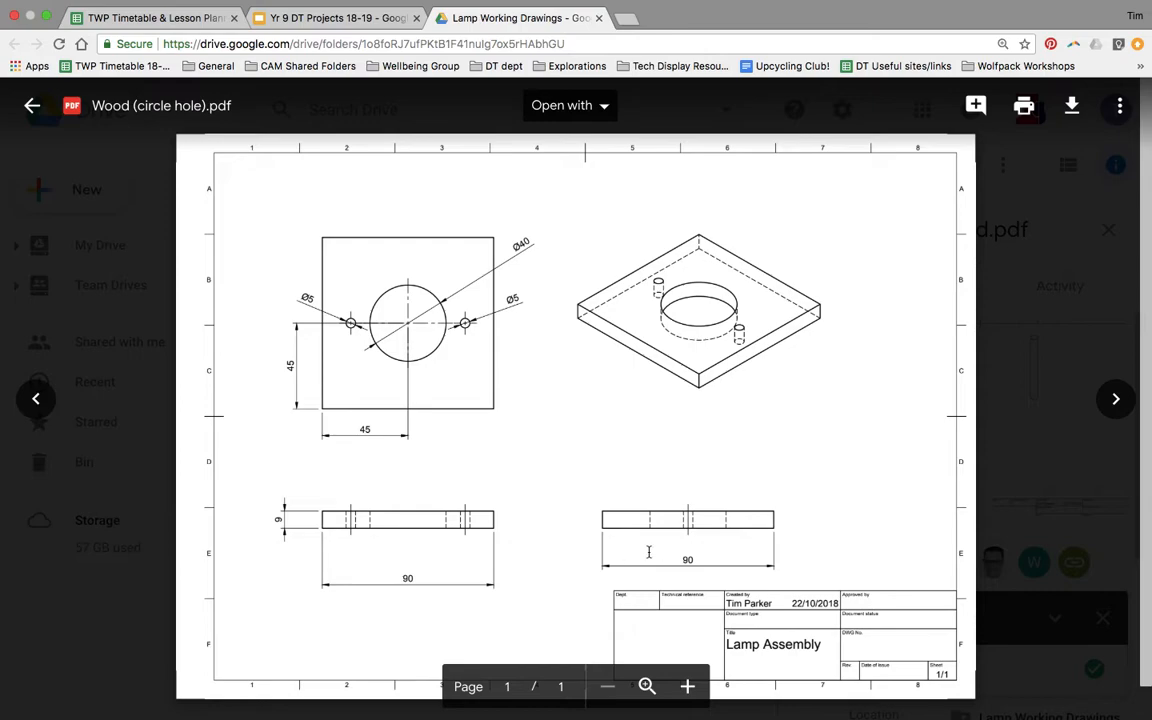
# - Switch to Fusion 360 and create an empty, activated component named "Wood circle hole" in the lamp assembly
pyautogui.hotkey('ctrl', 'Left')
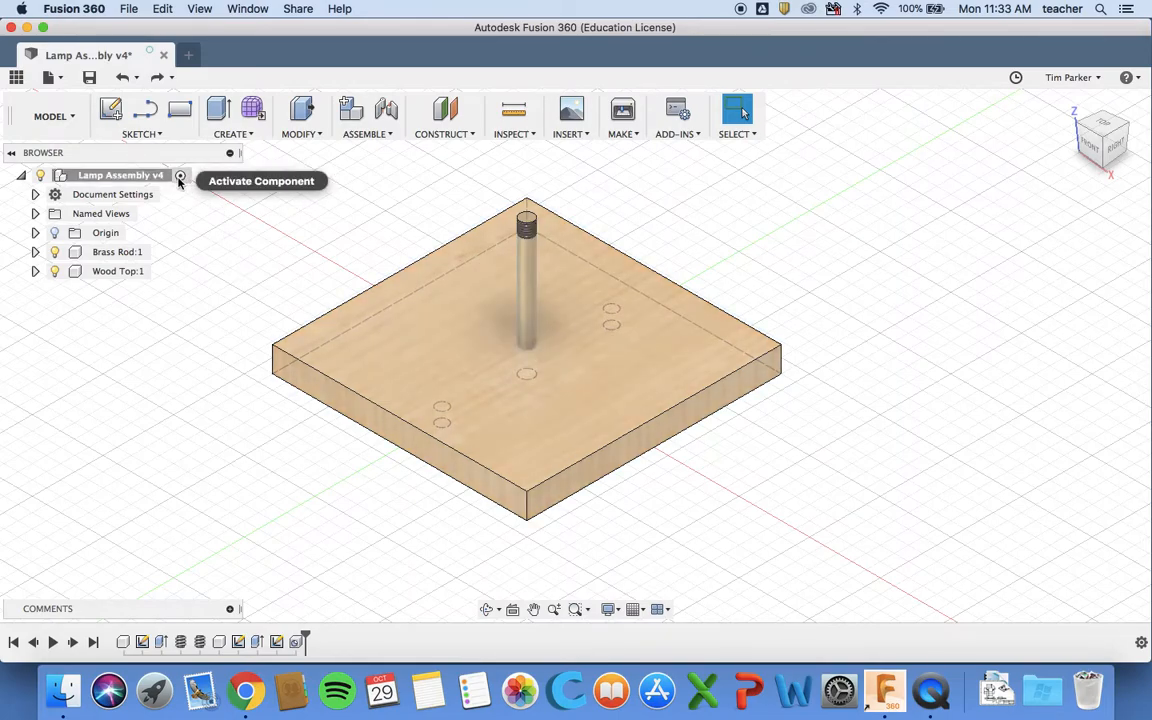
pyautogui.click(351, 112)
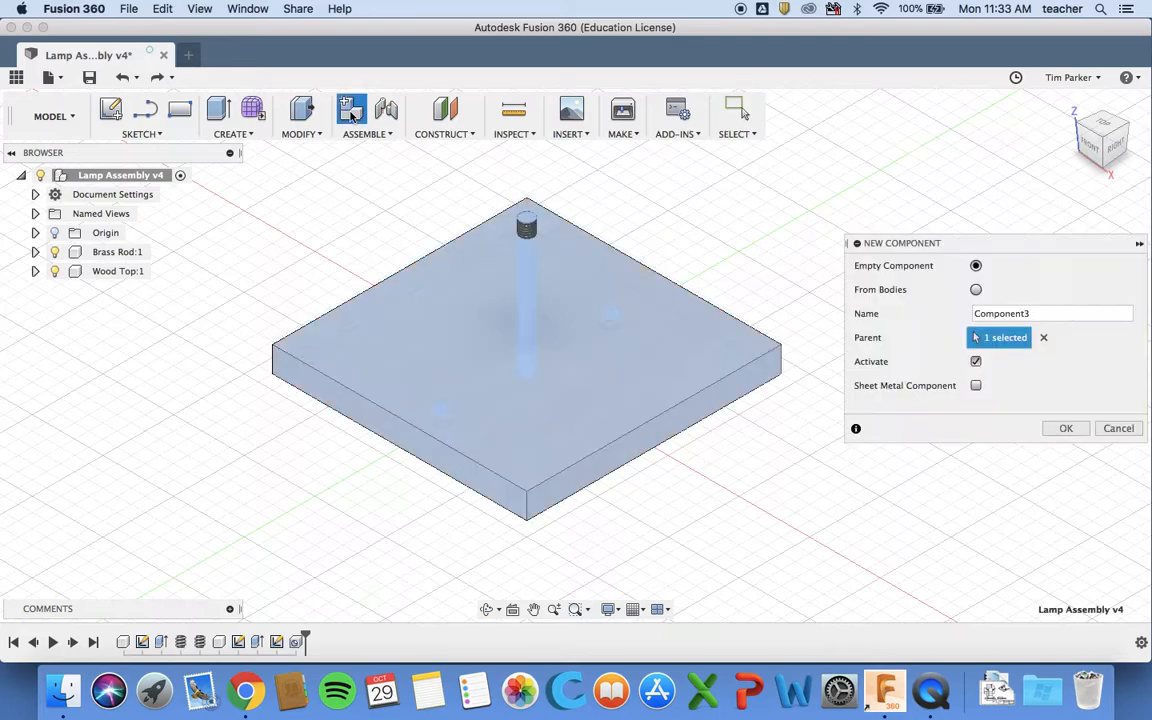
pyautogui.click(1044, 314)
pyautogui.doubleClick(1044, 314)
pyautogui.write('Wood circle hole')
pyautogui.click(1062, 428)
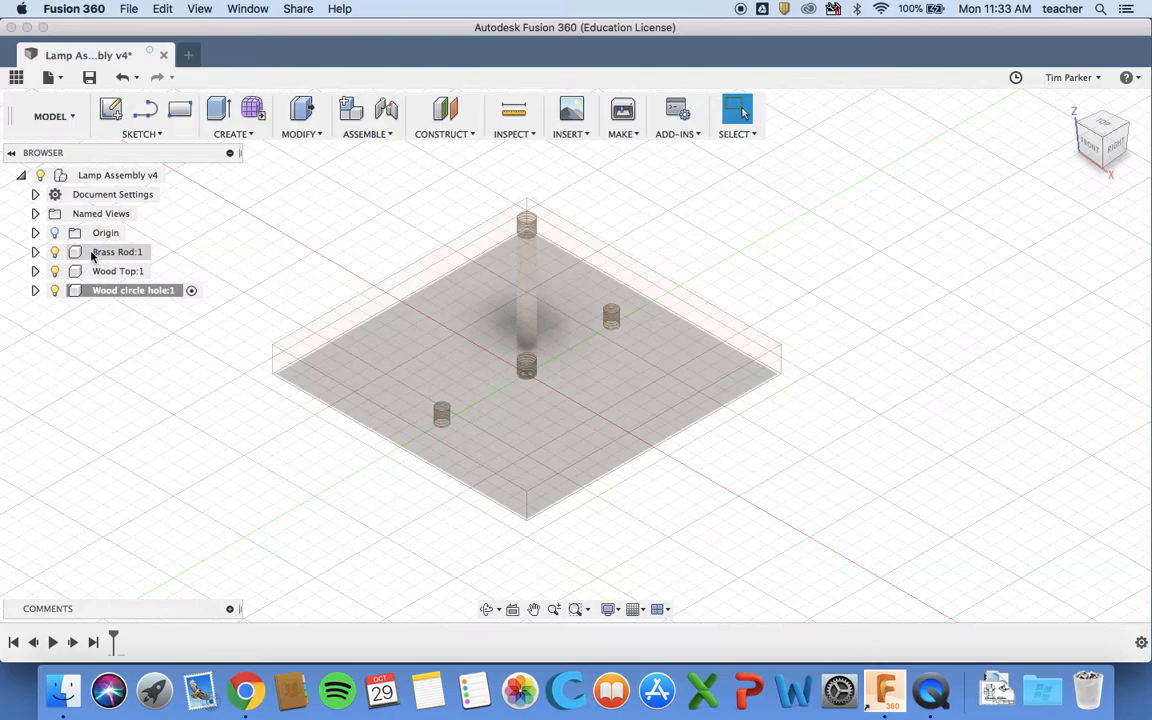
# - Hide the Wood Top and Brass Rod components
pyautogui.click(62, 272)
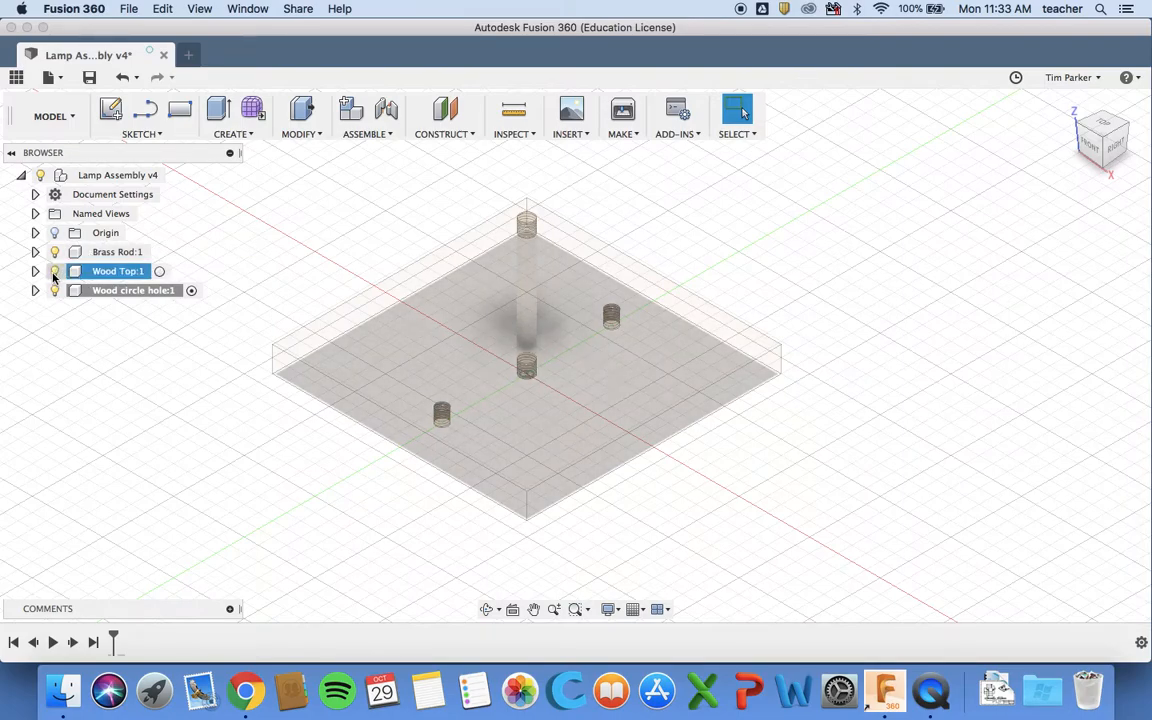
pyautogui.click(55, 272)
pyautogui.click(55, 253)
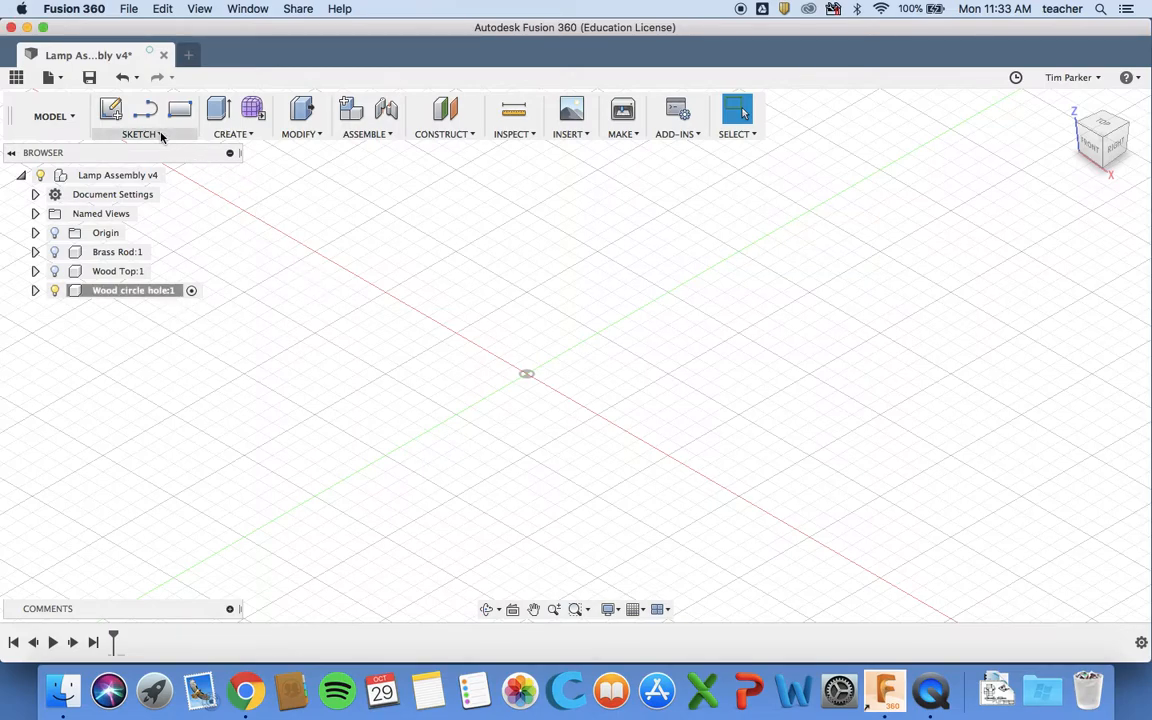
# - Sketch a 90 by 90 mm center rectangle on the horizontal plane, centered on the origin, and finish the sketch
pyautogui.click(110, 110)
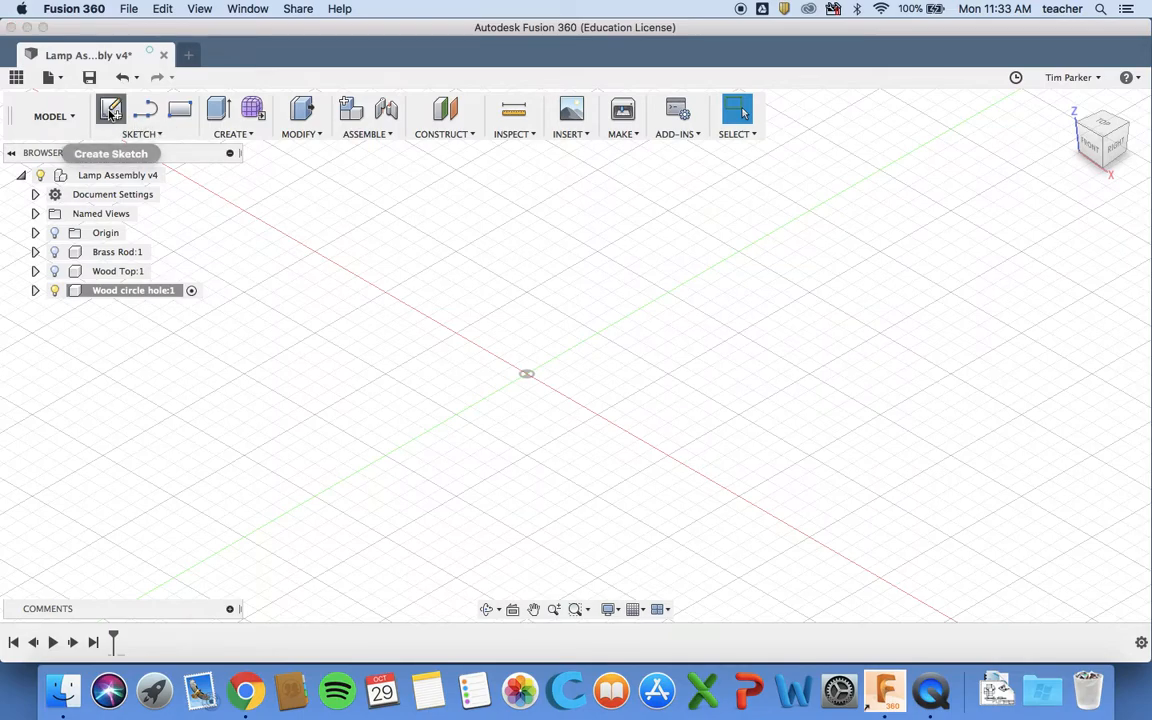
pyautogui.click(604, 388)
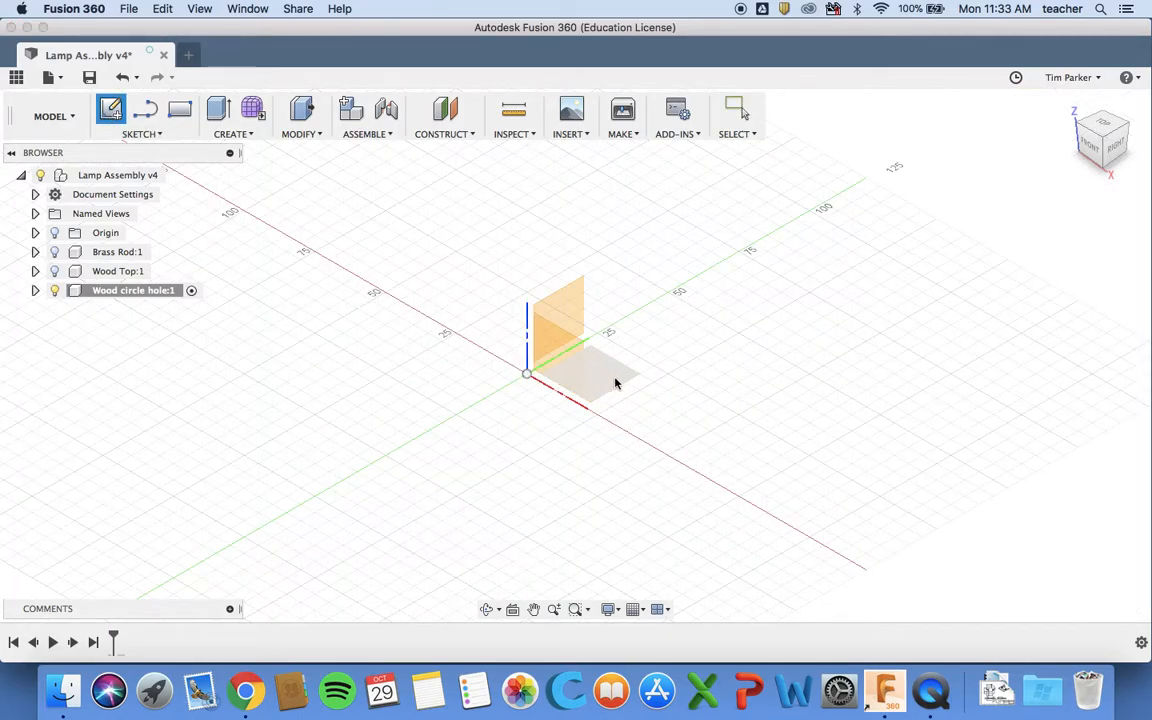
pyautogui.click(607, 379)
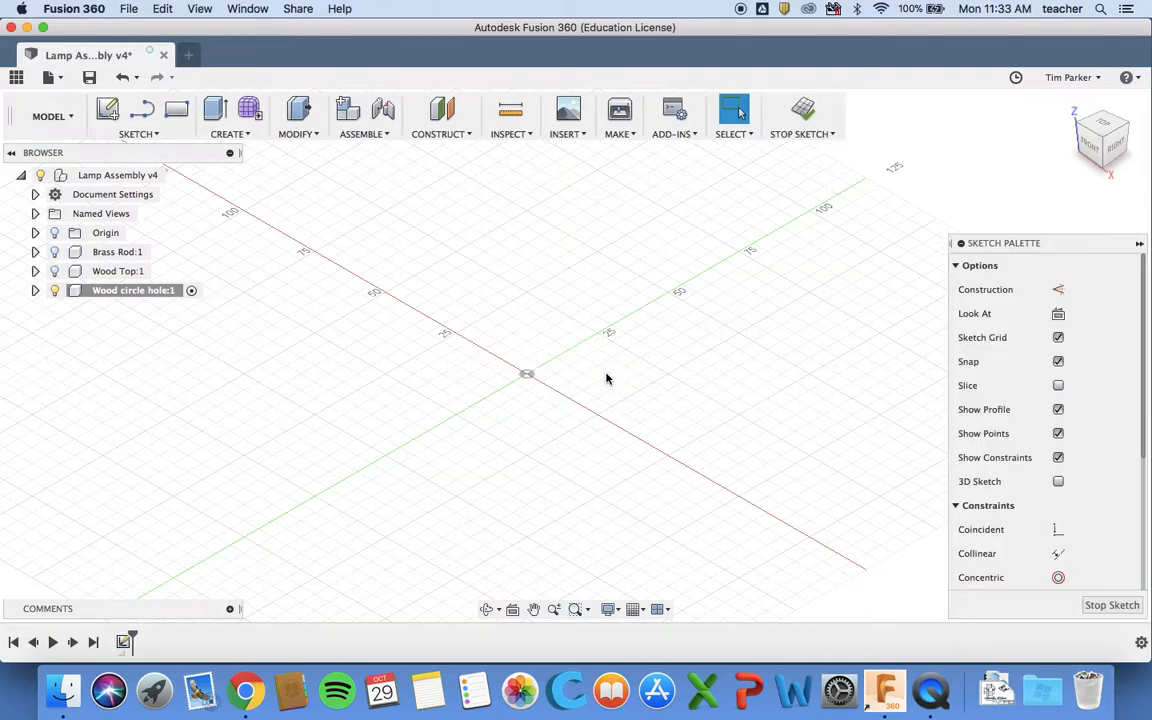
pyautogui.click(138, 134)
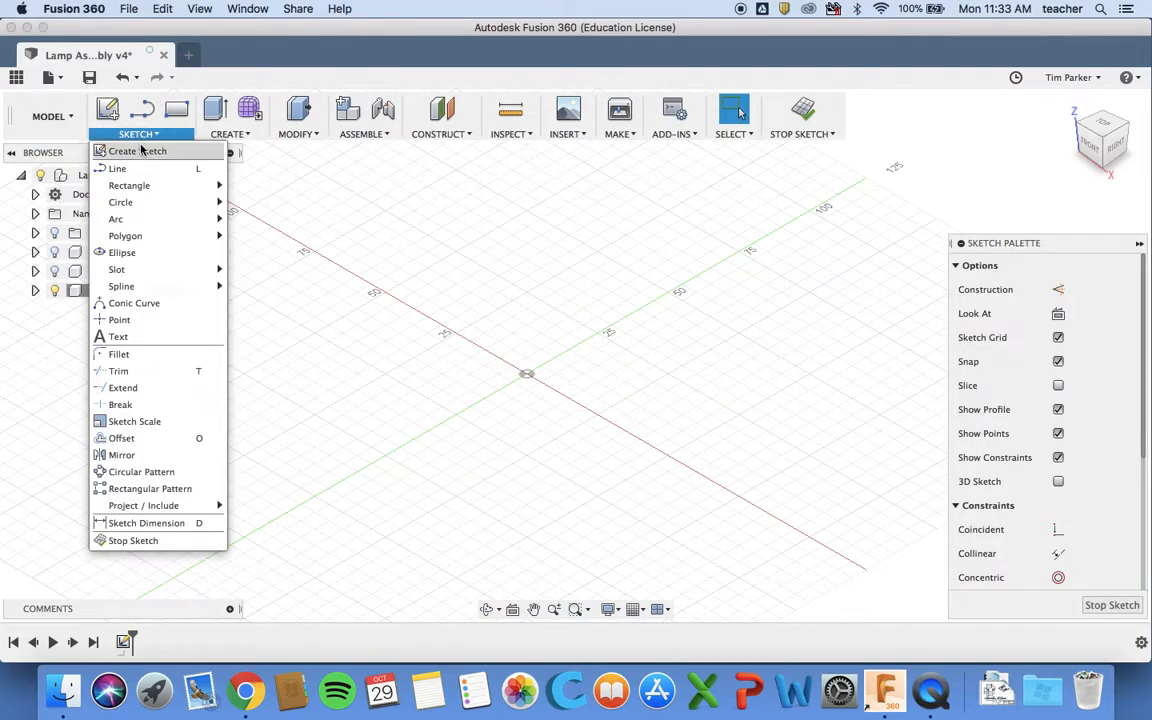
pyautogui.moveTo(147, 193)
pyautogui.click(262, 221)
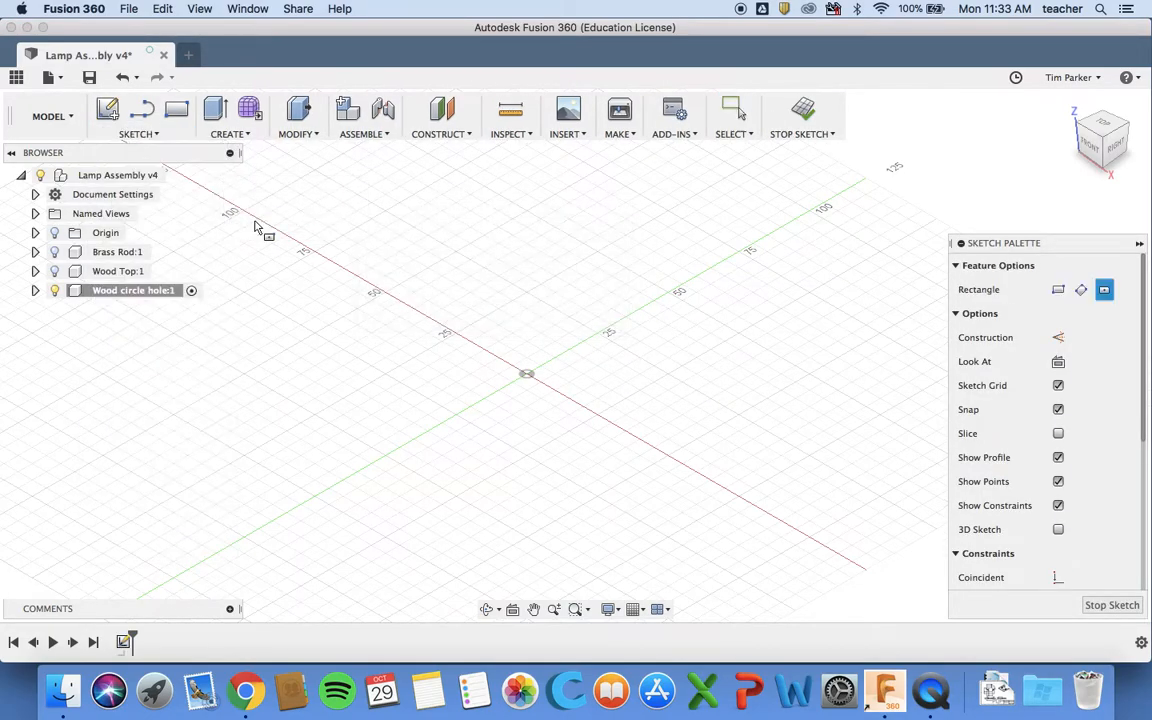
pyautogui.click(527, 374)
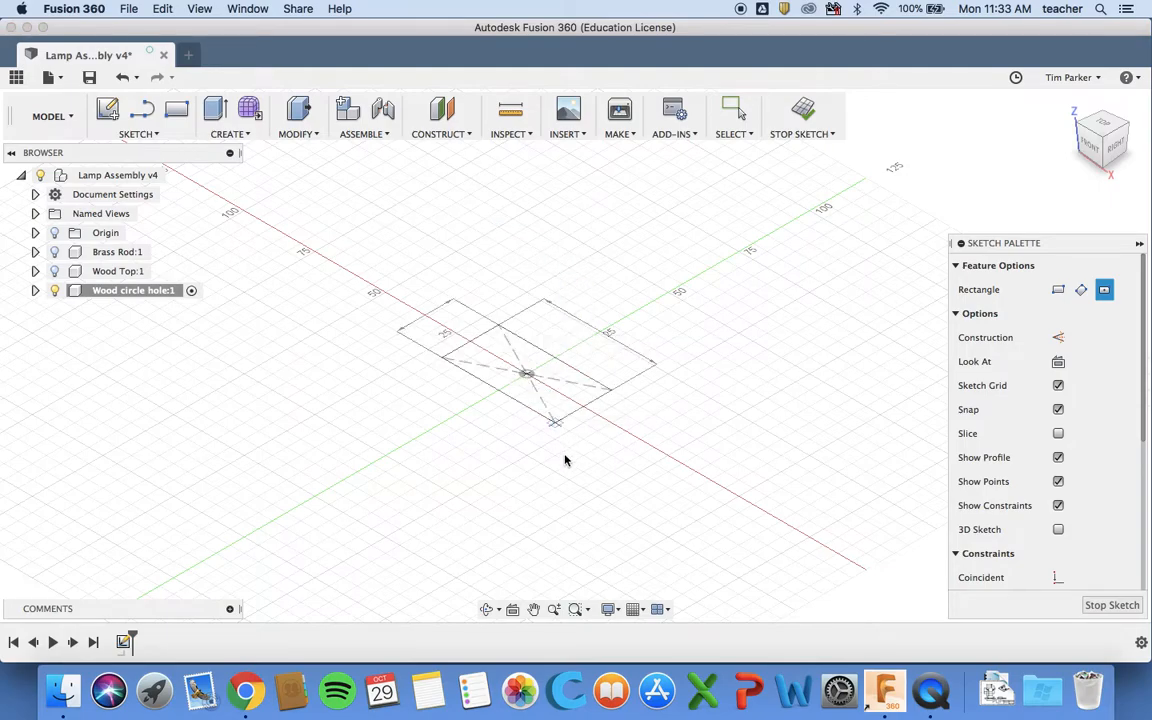
pyautogui.write('90')
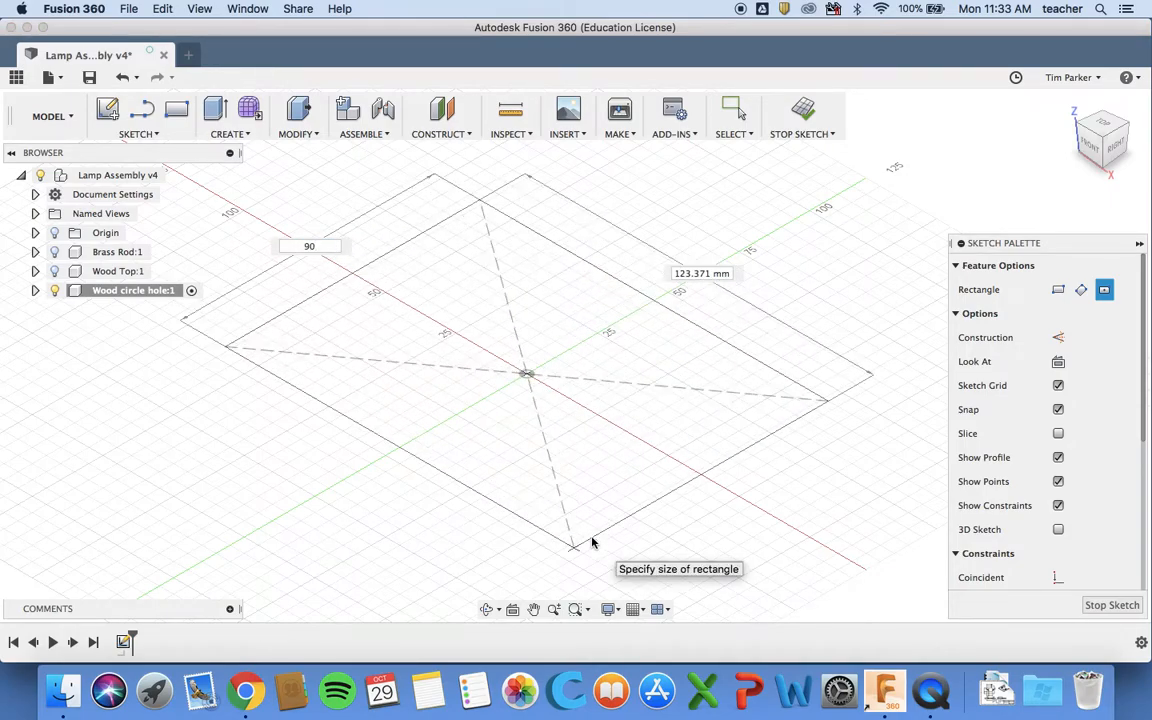
pyautogui.press('Tab')
pyautogui.write('90')
pyautogui.press('Return')
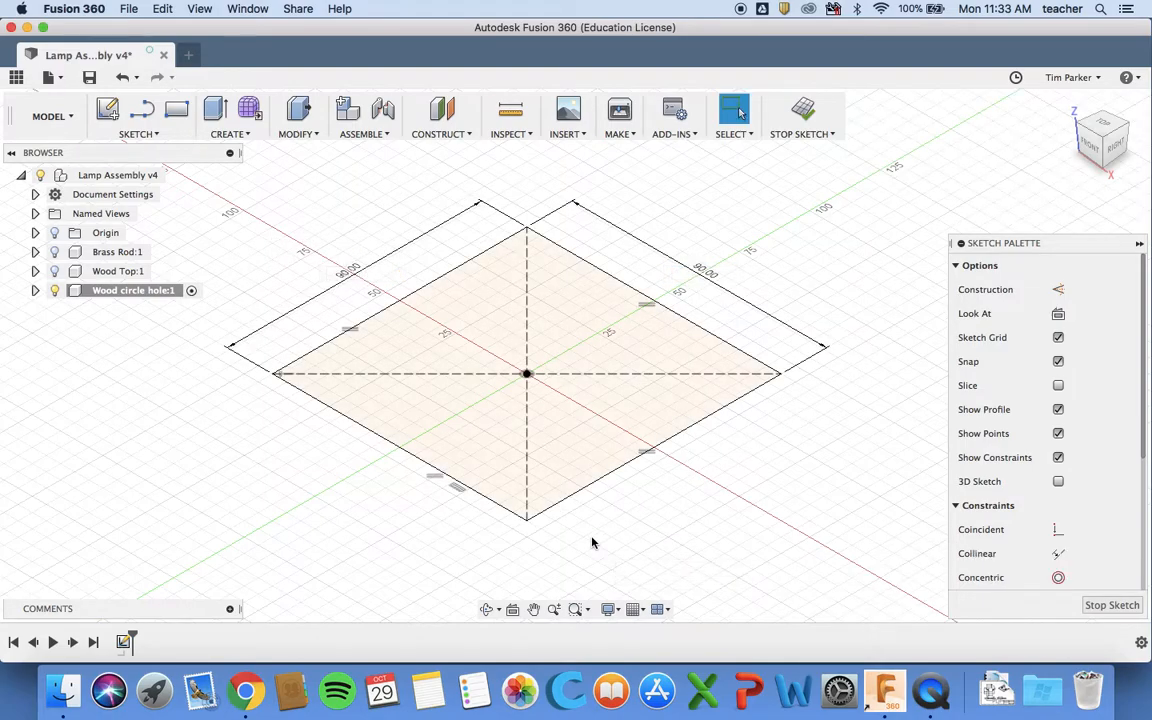
pyautogui.click(804, 112)
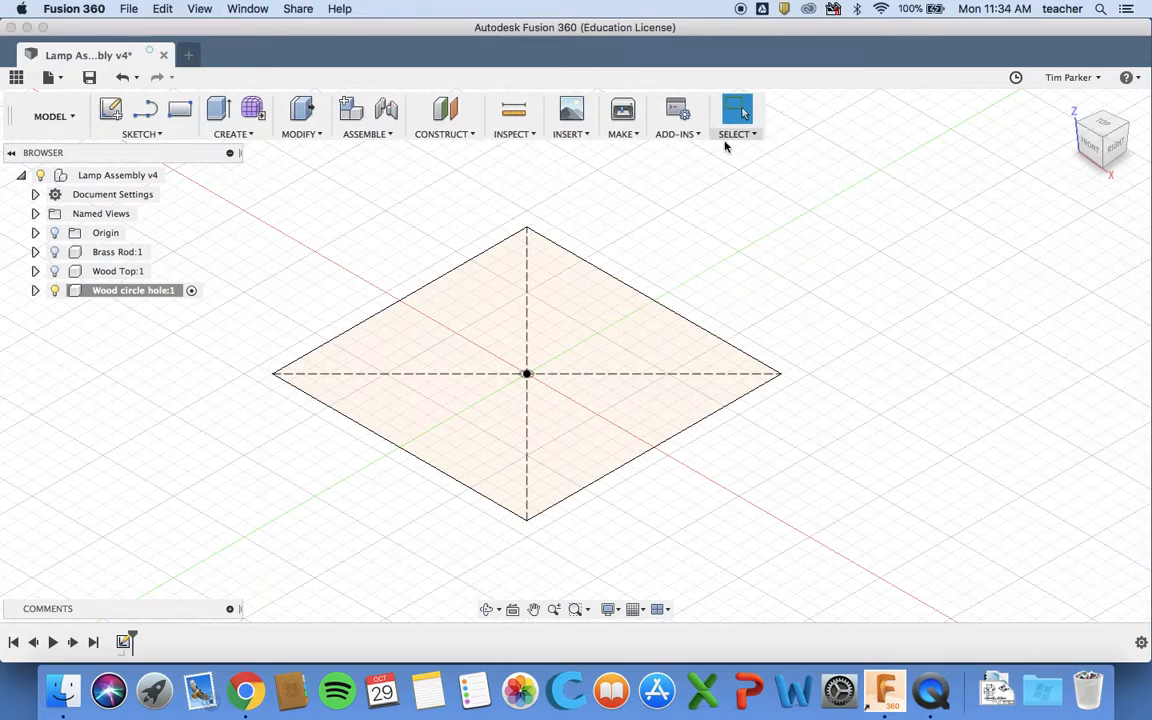
# - Extrude the square profile 9 mm upward as a new body using Press Pull
pyautogui.click(303, 112)
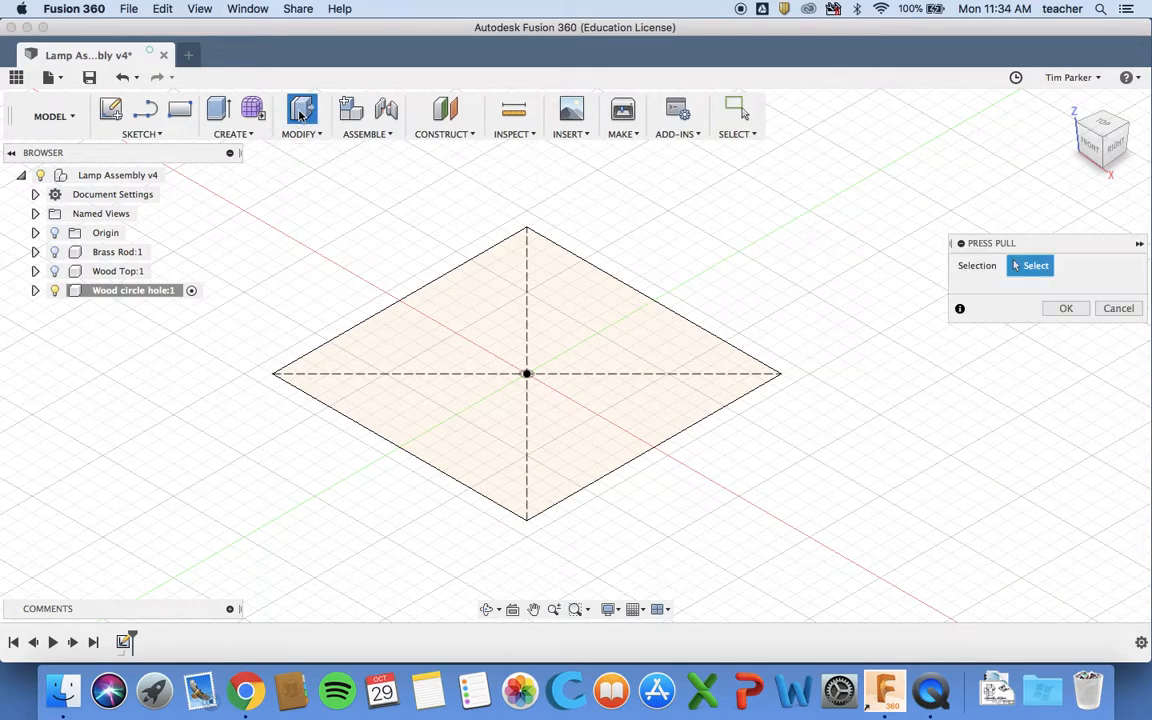
pyautogui.click(557, 320)
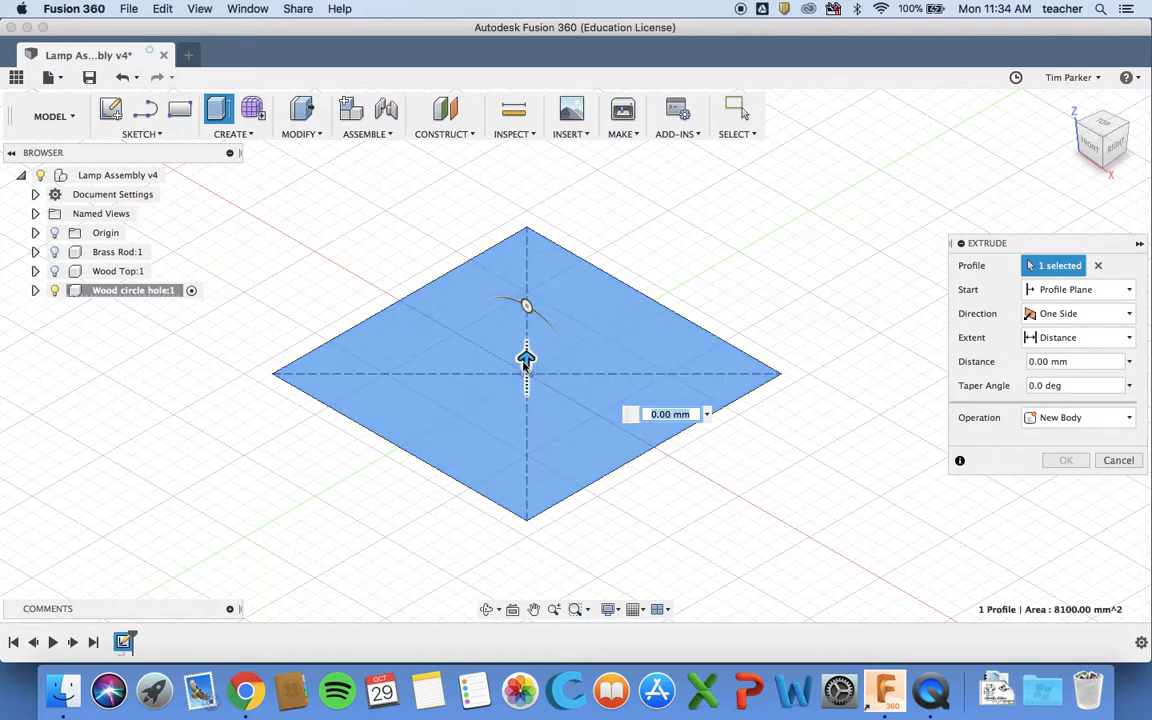
pyautogui.moveTo(526, 352); pyautogui.dragTo(524, 337)
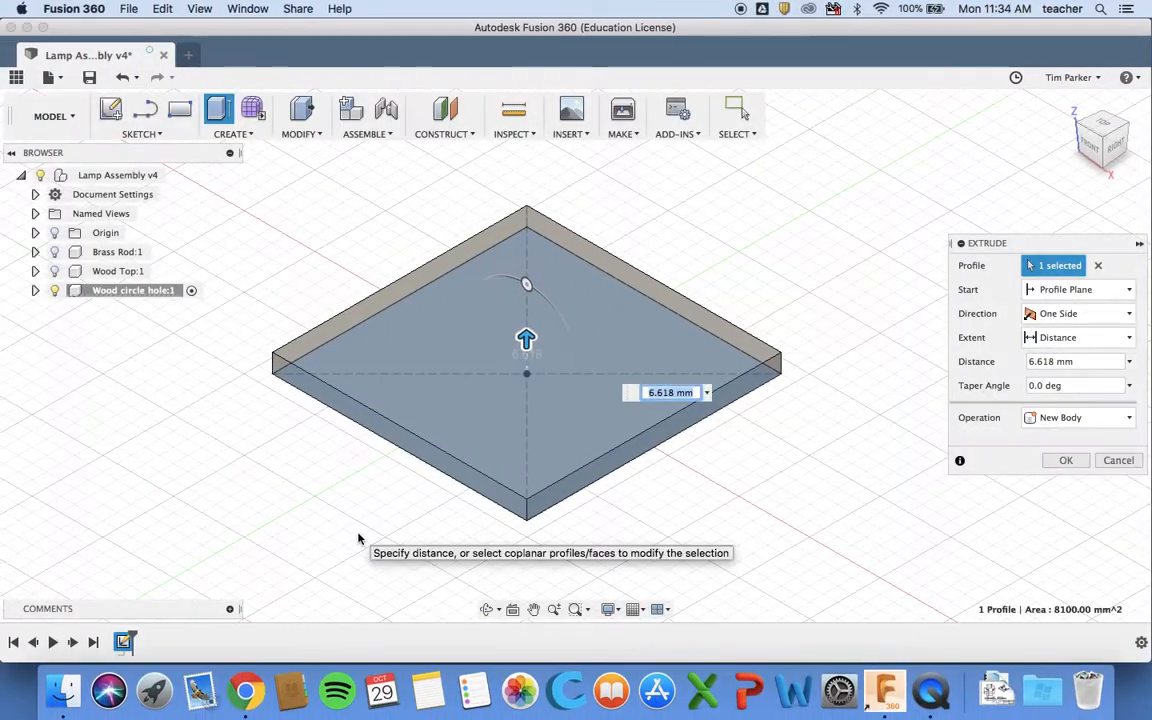
pyautogui.write('9')
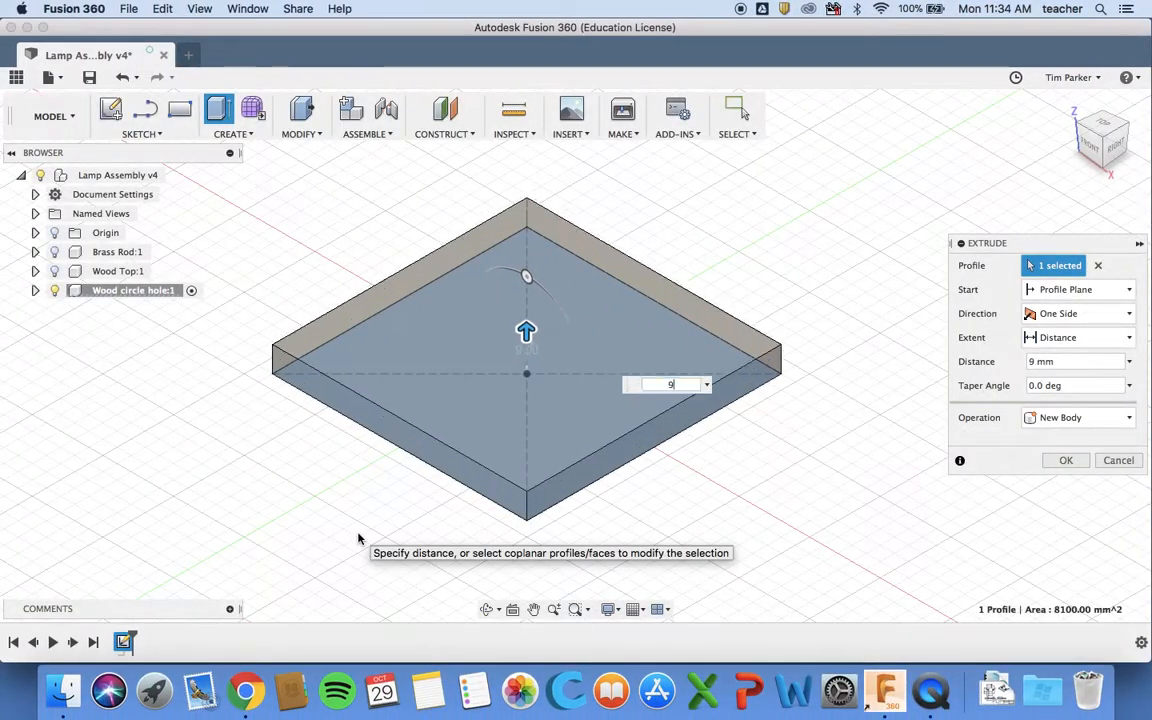
pyautogui.press('Return')
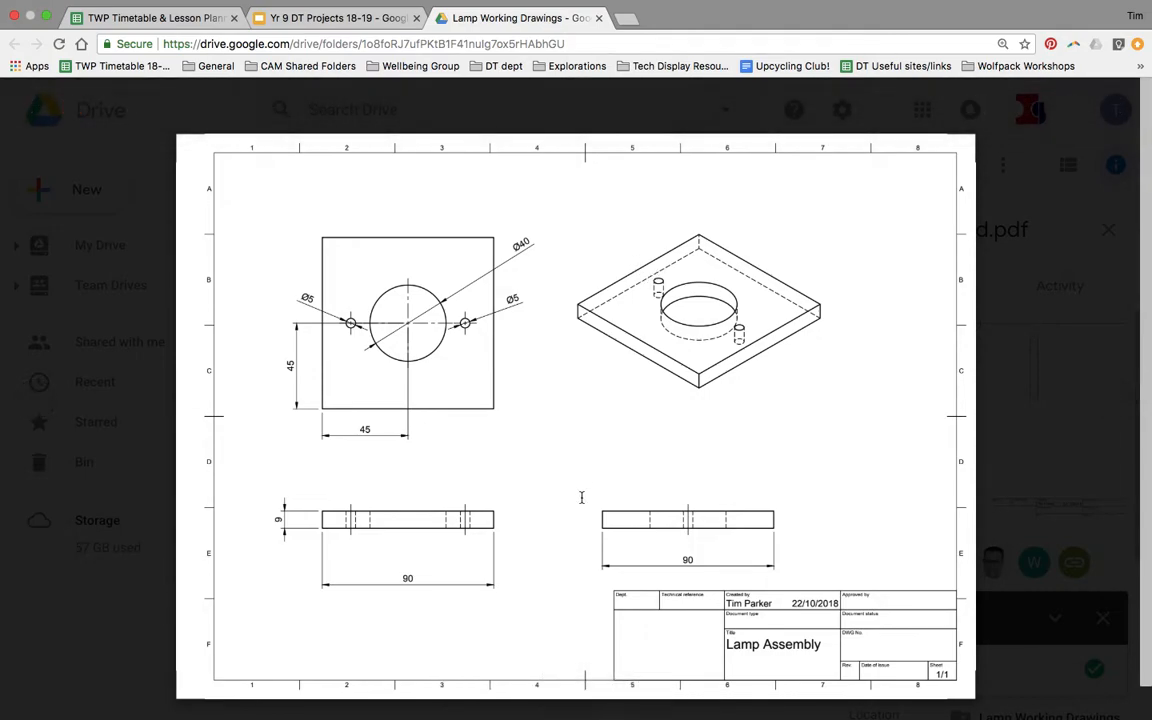
# - Show the Wood Top component and place two sketch points on the new plate's top face, one about 15 mm and 25 mm from the center axes
pyautogui.hotkey('ctrl', 'Left')
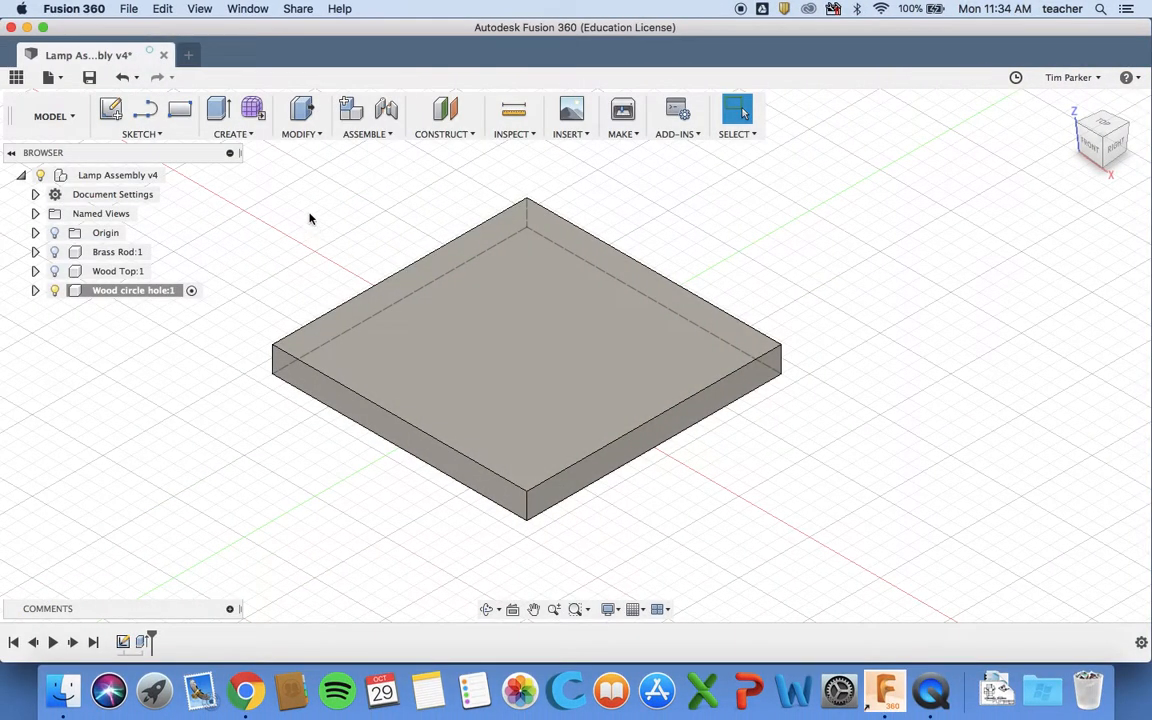
pyautogui.click(55, 271)
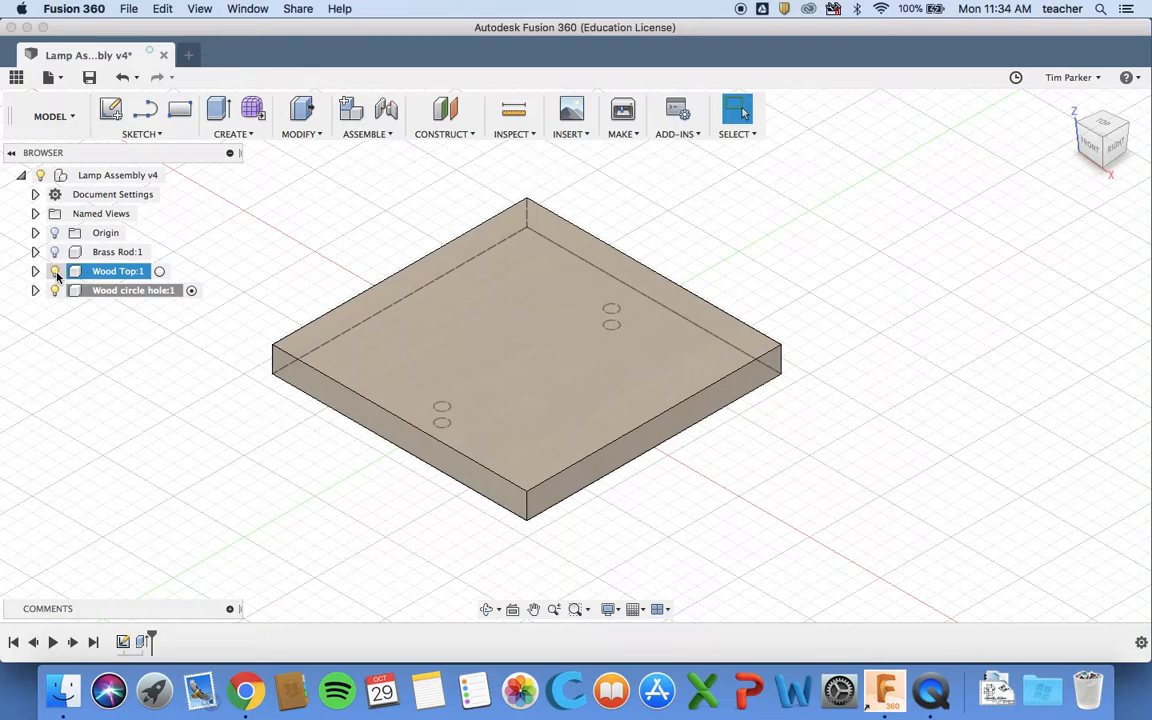
pyautogui.click(171, 136)
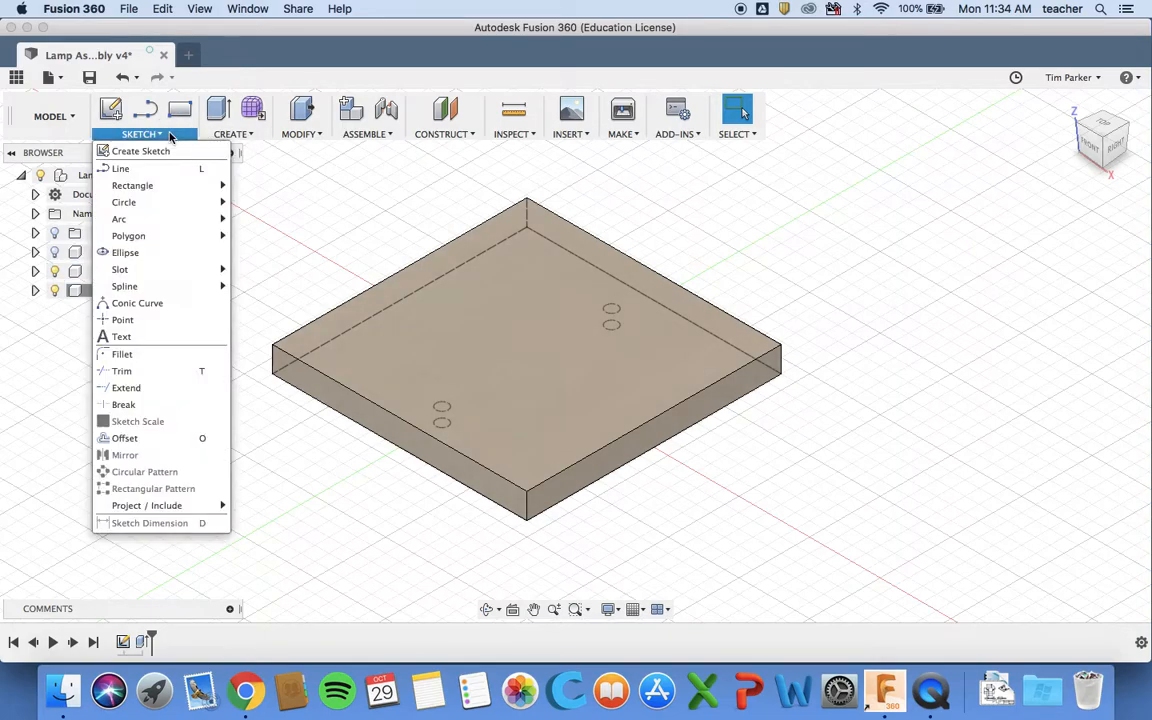
pyautogui.click(121, 320)
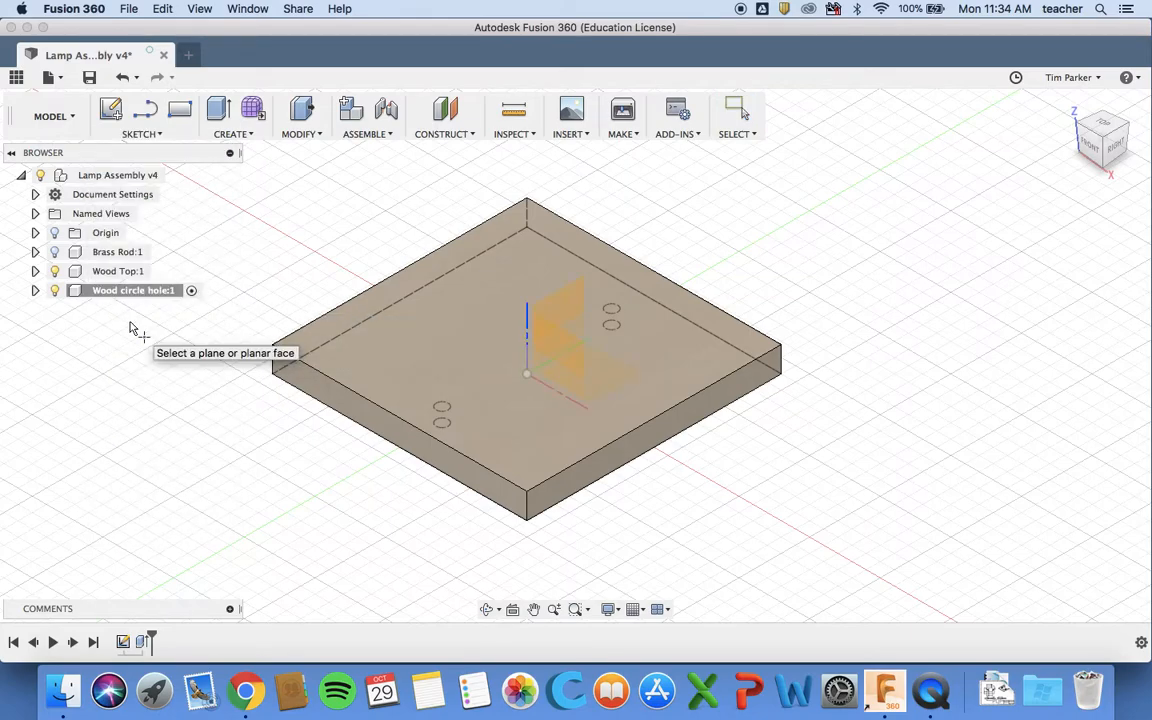
pyautogui.hotkey('ctrl', 'Right')
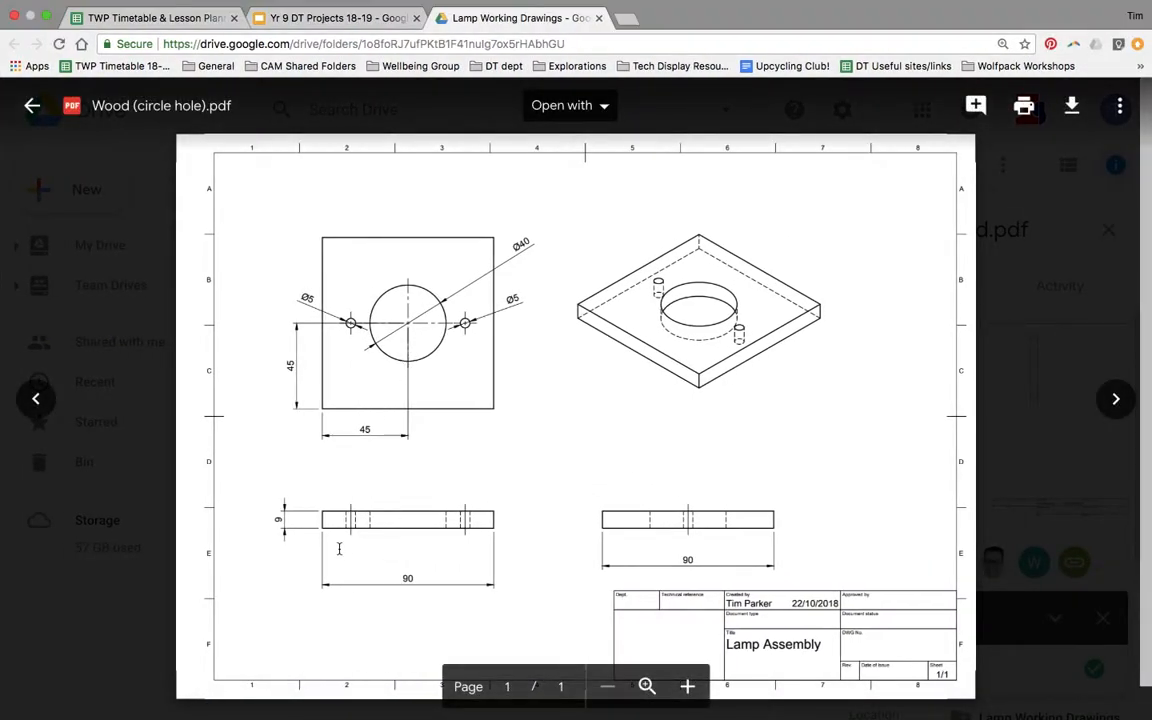
pyautogui.hotkey('ctrl', 'Left')
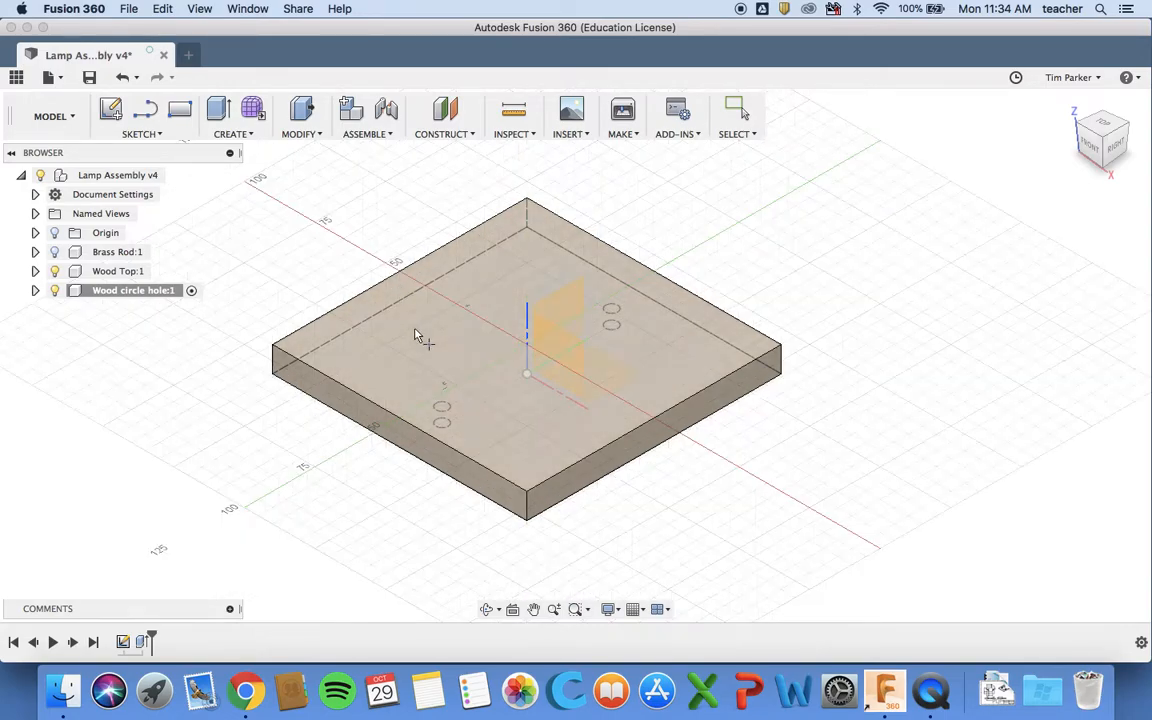
pyautogui.click(411, 348)
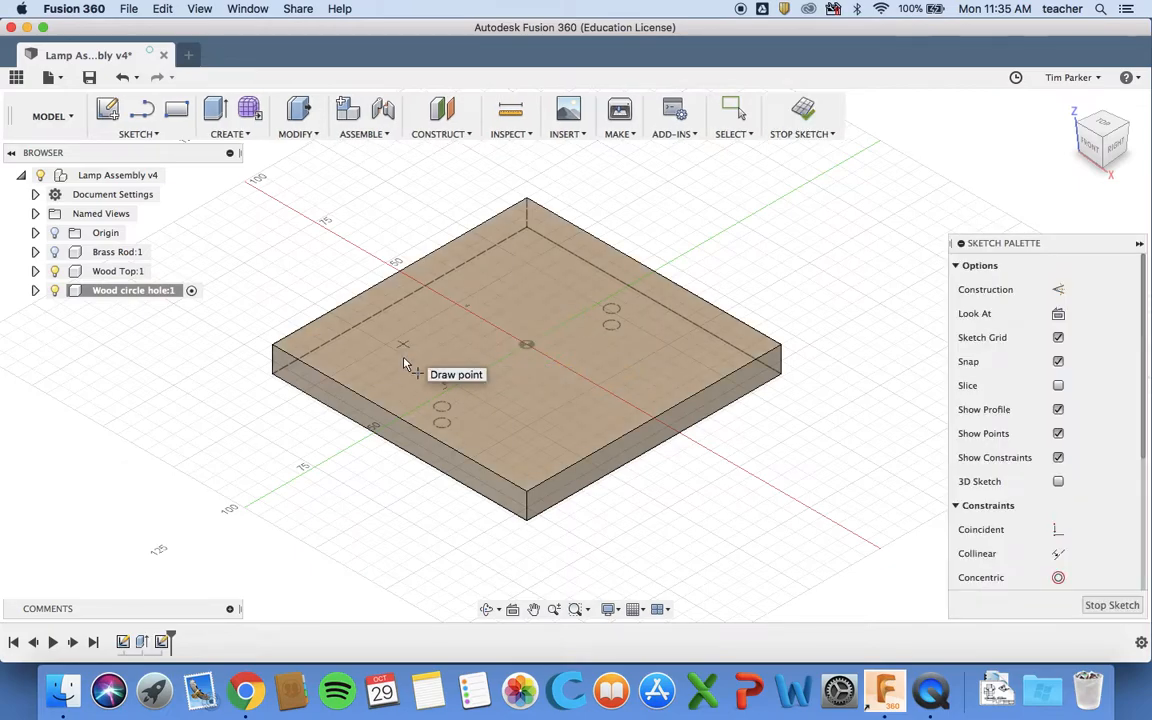
pyautogui.click(413, 361)
pyautogui.press('Escape')
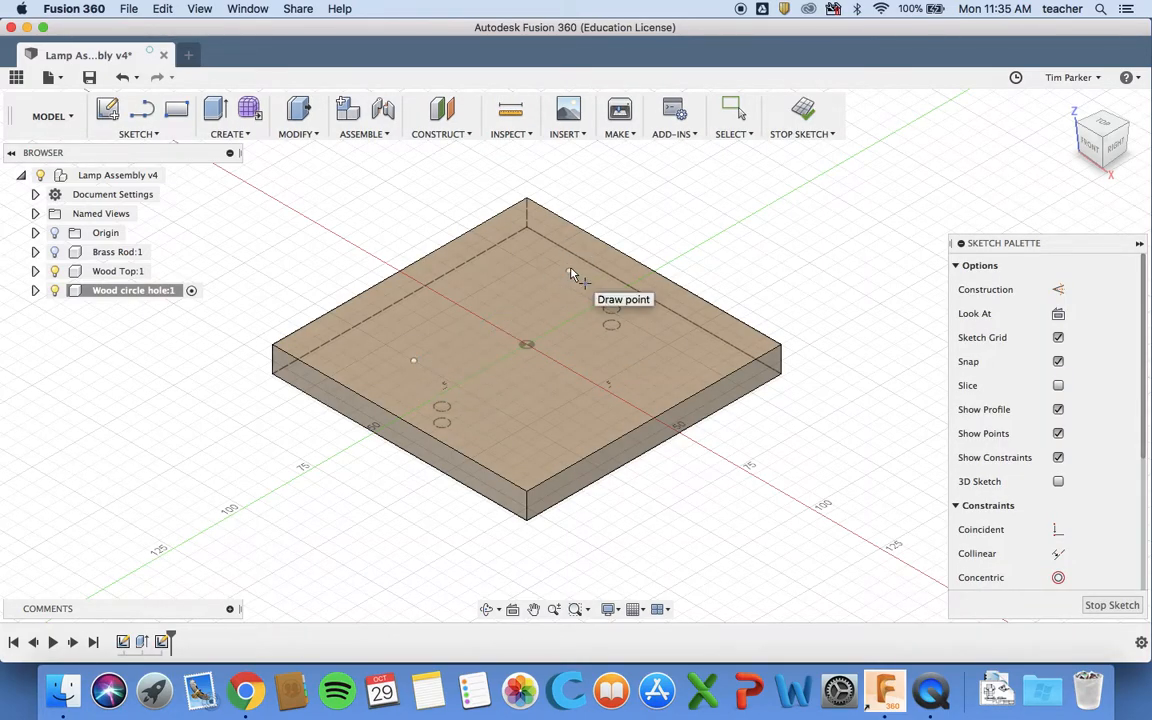
pyautogui.click(569, 271)
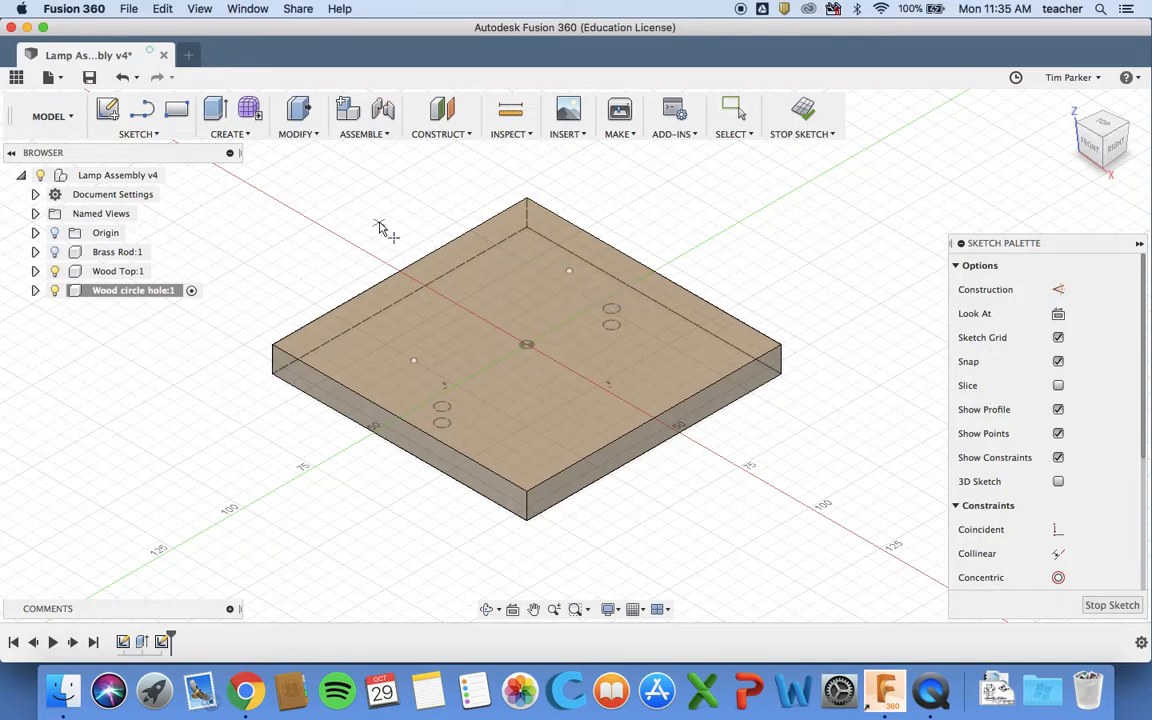
# - Dimension the front sketch point 15 mm from the plate's front edge
pyautogui.click(146, 131)
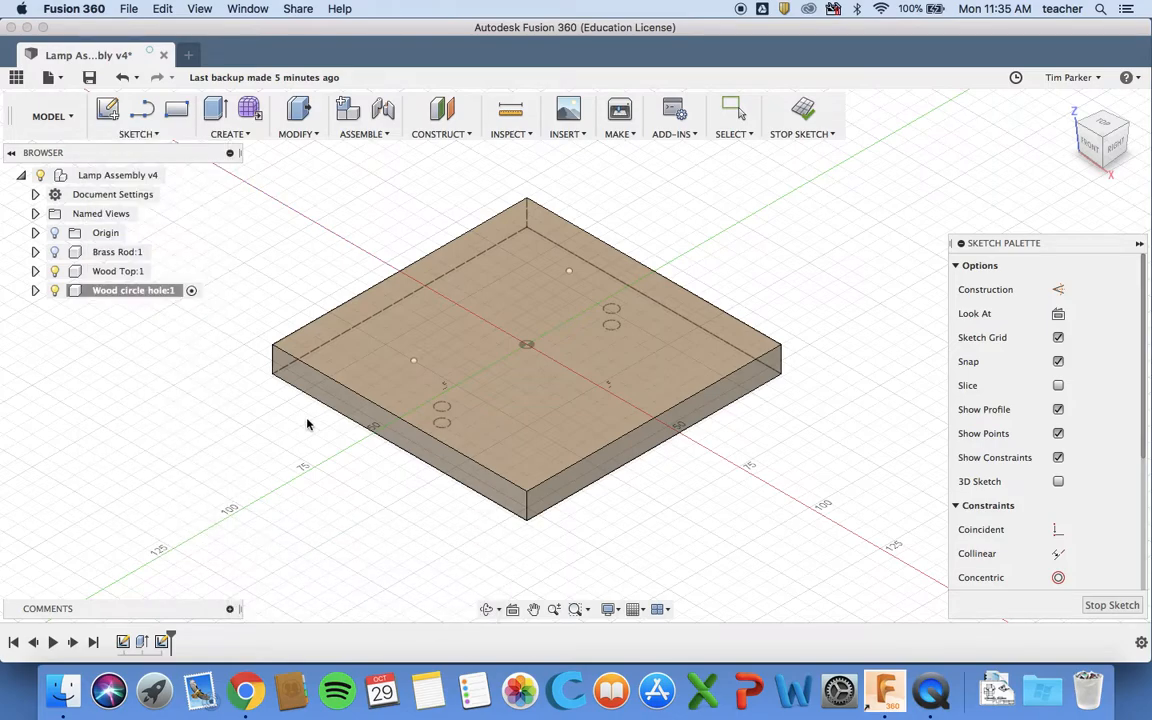
pyautogui.click(413, 361)
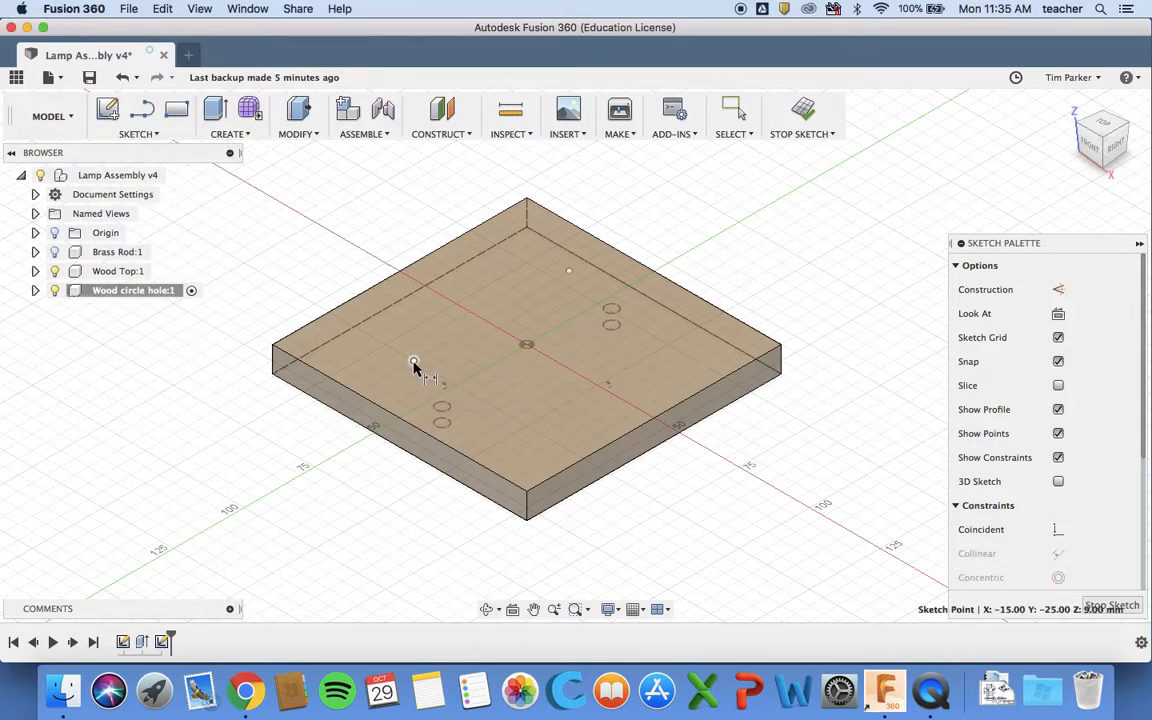
pyautogui.click(362, 401)
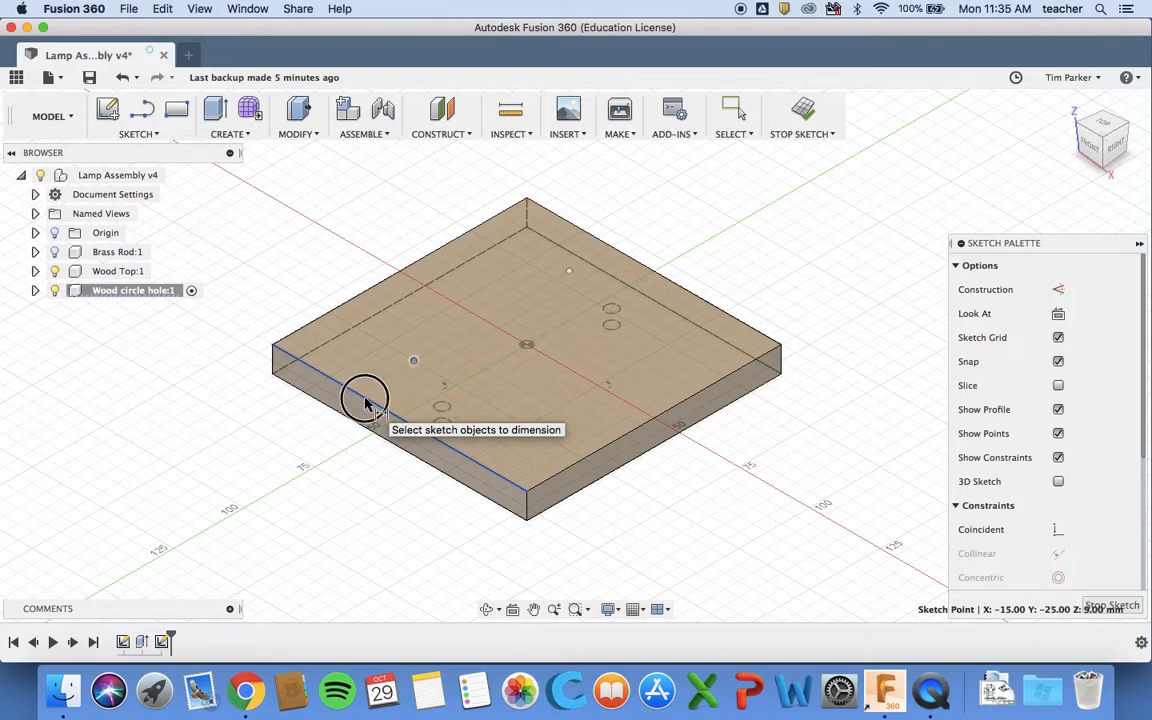
pyautogui.click(268, 305)
pyautogui.write('1')
pyautogui.press('Return')
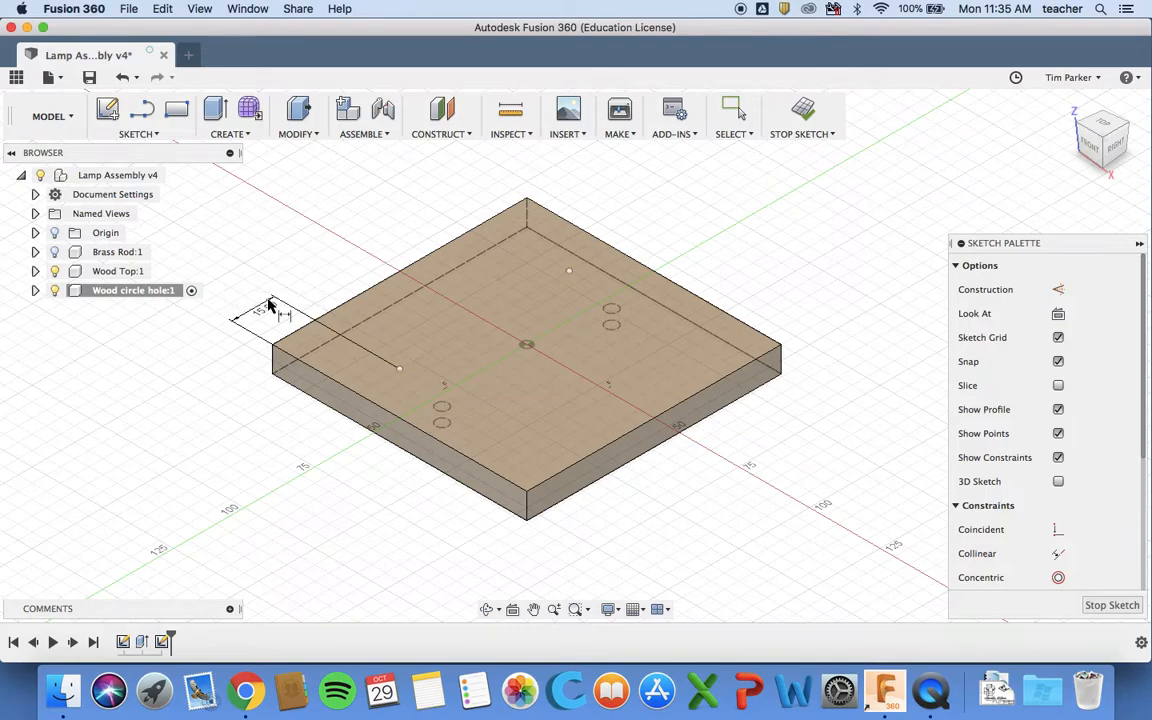
# - Dimension the front sketch point 45 mm from the plate's right edge
pyautogui.click(400, 370)
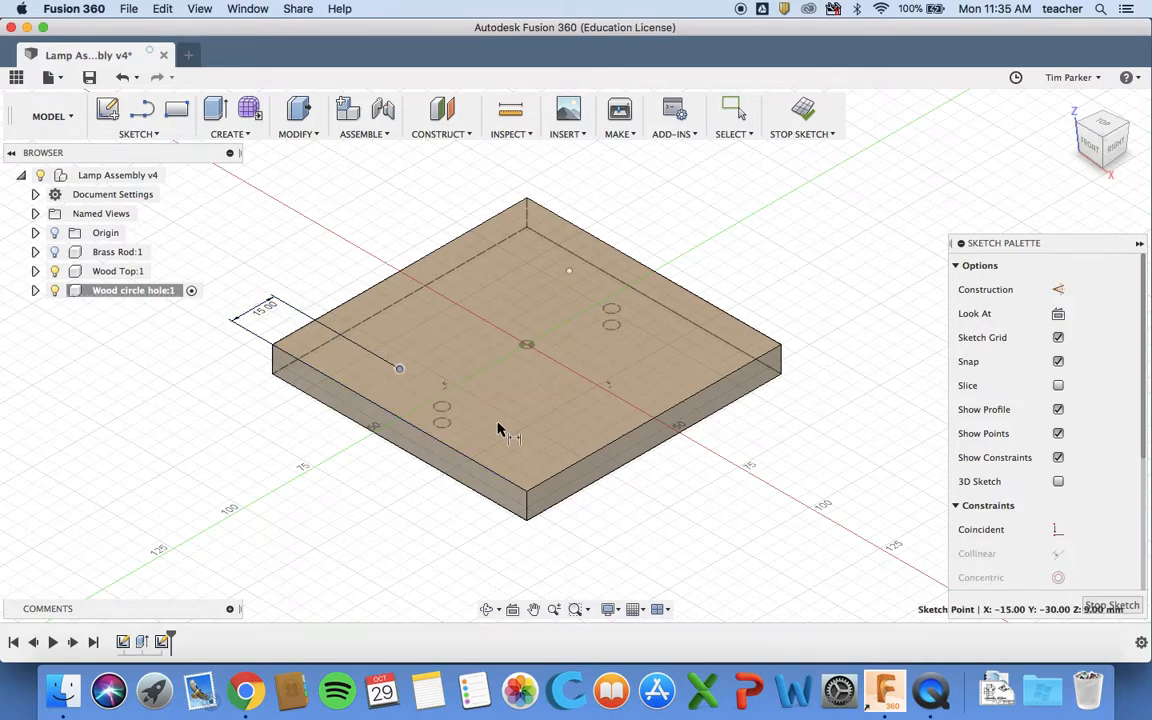
pyautogui.click(558, 474)
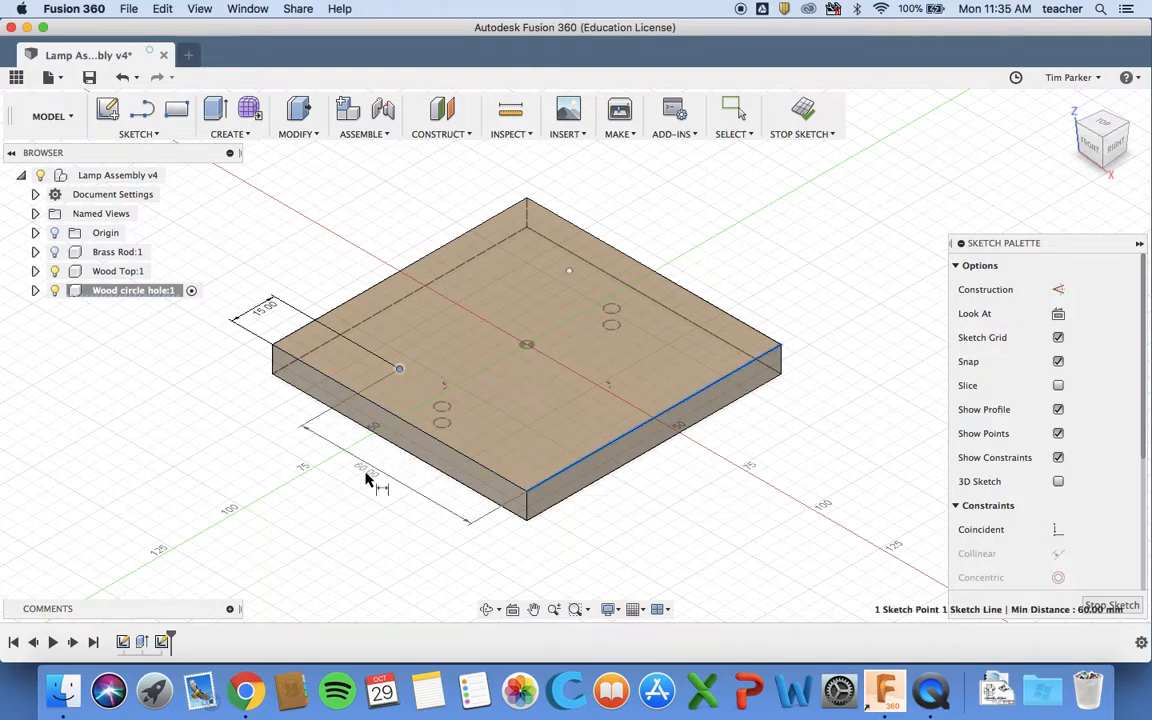
pyautogui.click(350, 500)
pyautogui.write('45')
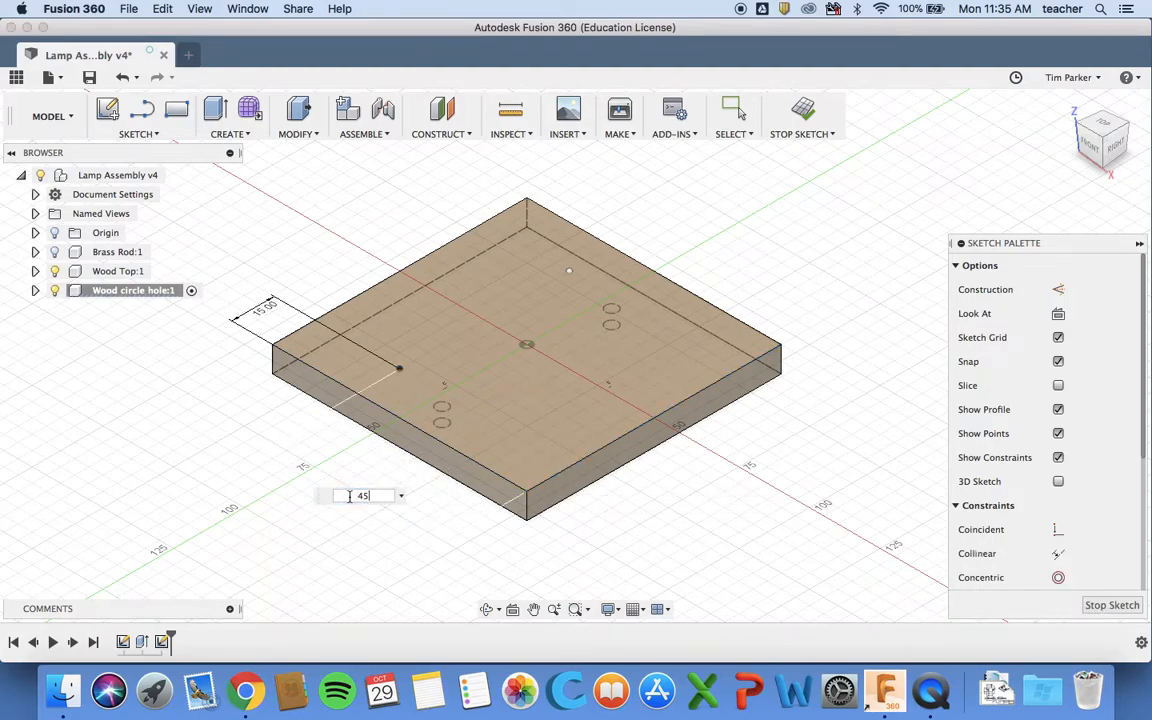
pyautogui.press('Return')
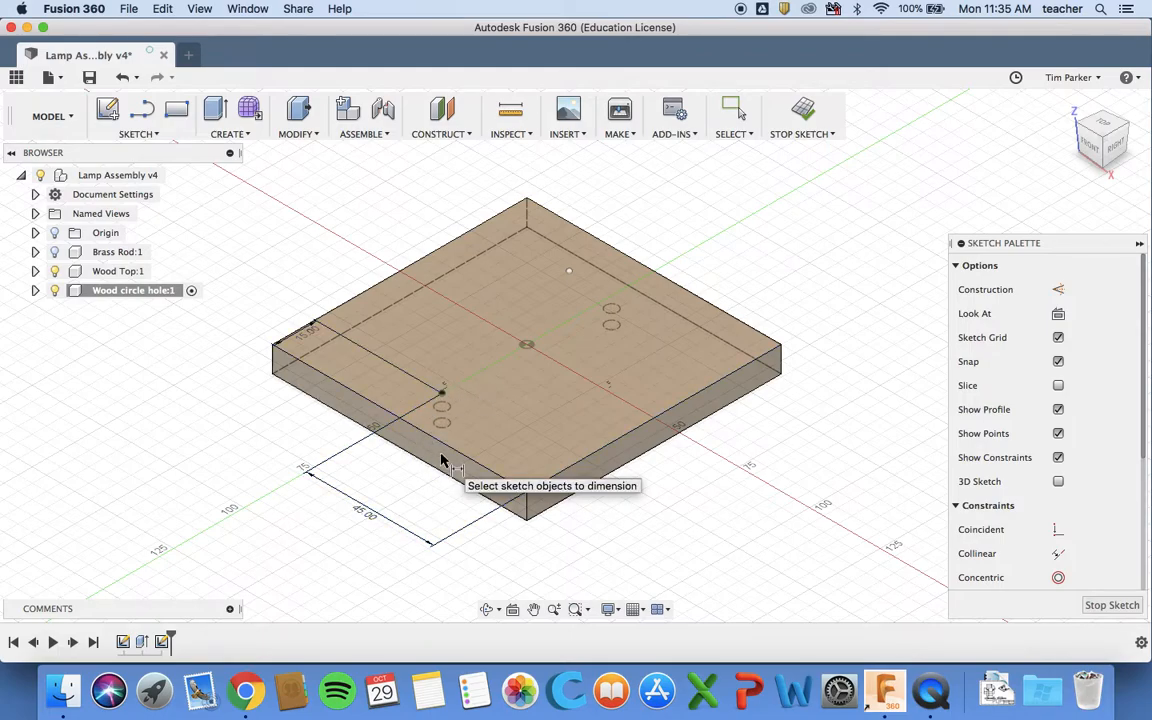
# - Dimension the rear sketch point 15 mm from the plate's back edge
pyautogui.click(569, 272)
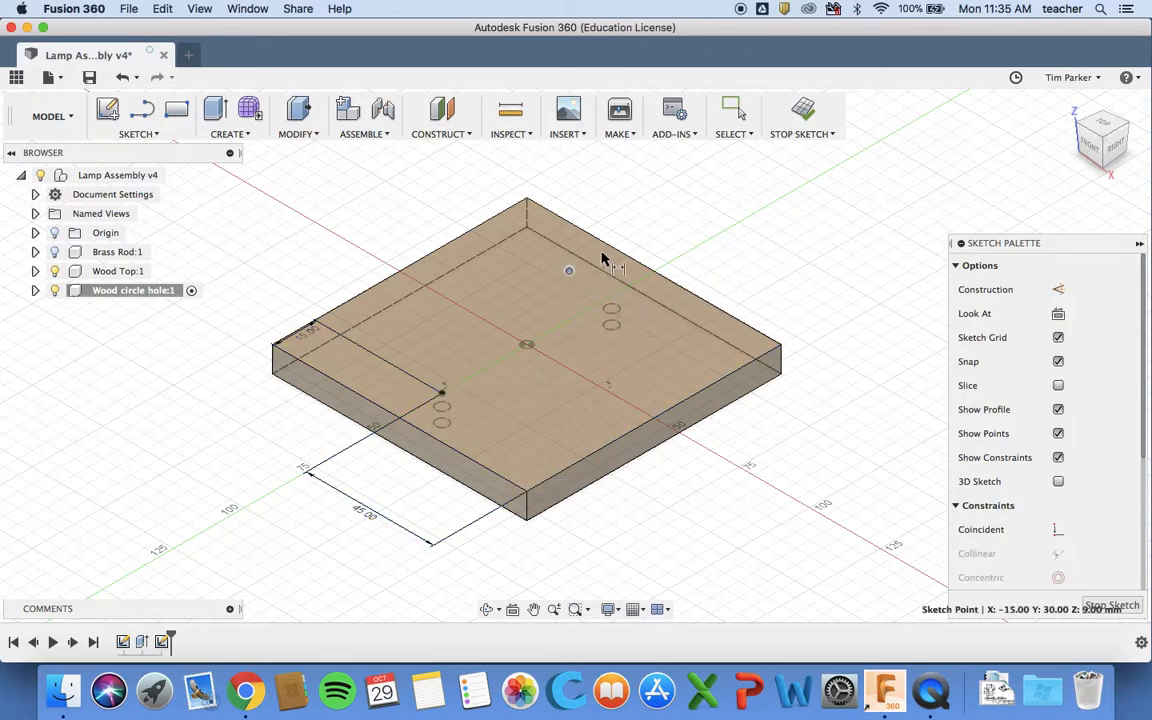
pyautogui.click(561, 238)
pyautogui.click(469, 185)
pyautogui.write('15')
pyautogui.press('Return')
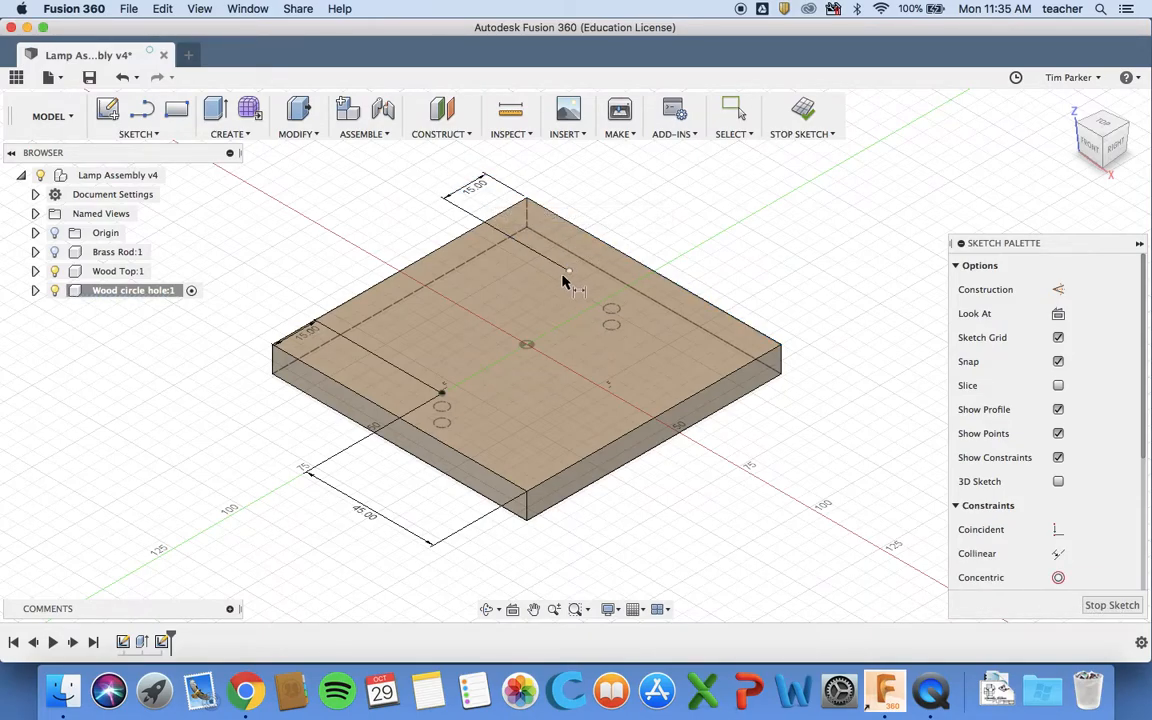
# - Dimension the rear sketch point 45 mm from the plate's right edge and finish the sketch
pyautogui.click(724, 378)
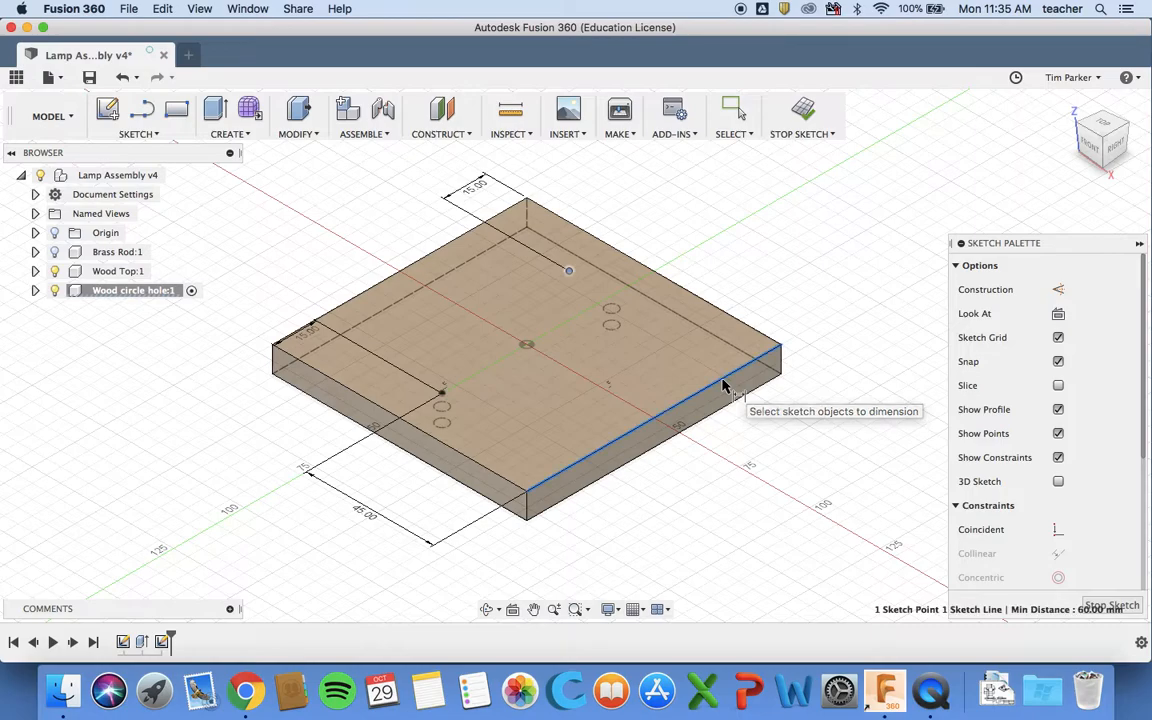
pyautogui.click(801, 279)
pyautogui.write('45')
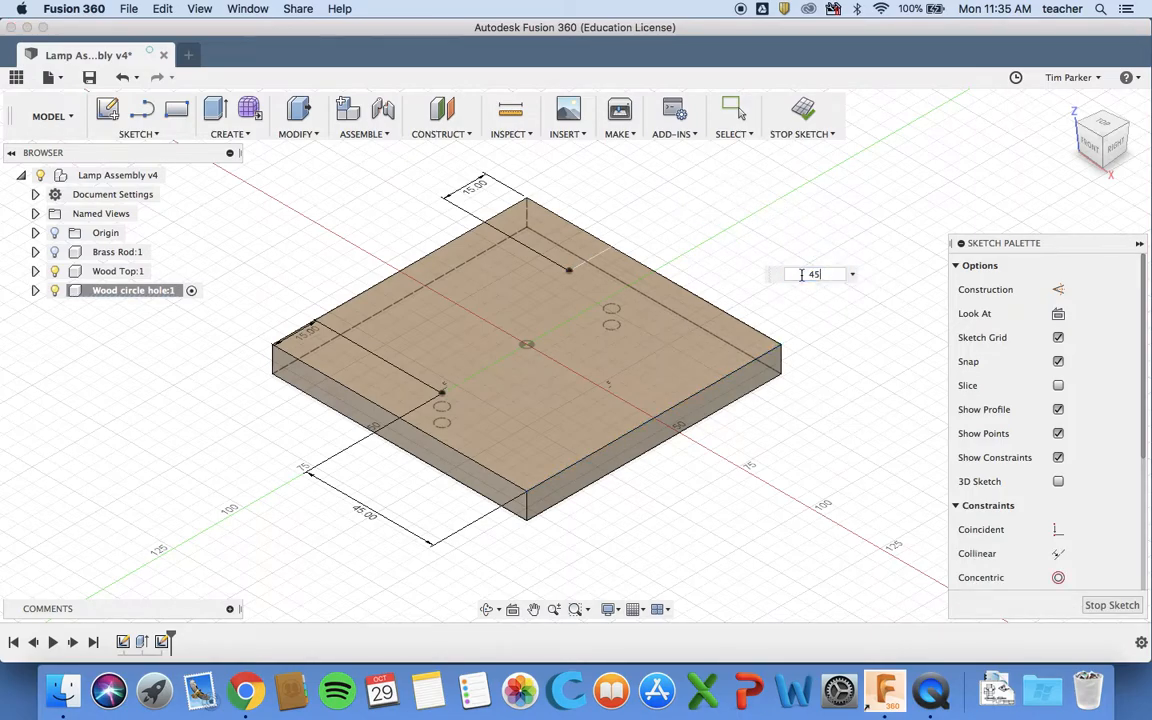
pyautogui.press('Return')
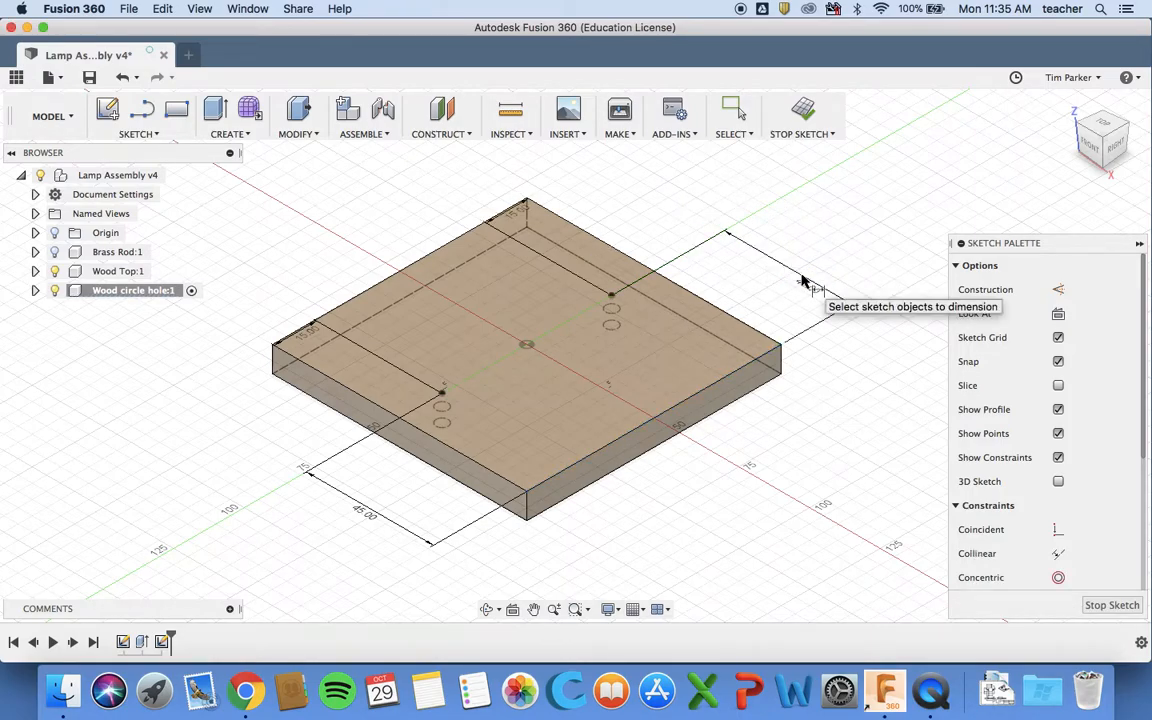
pyautogui.click(803, 118)
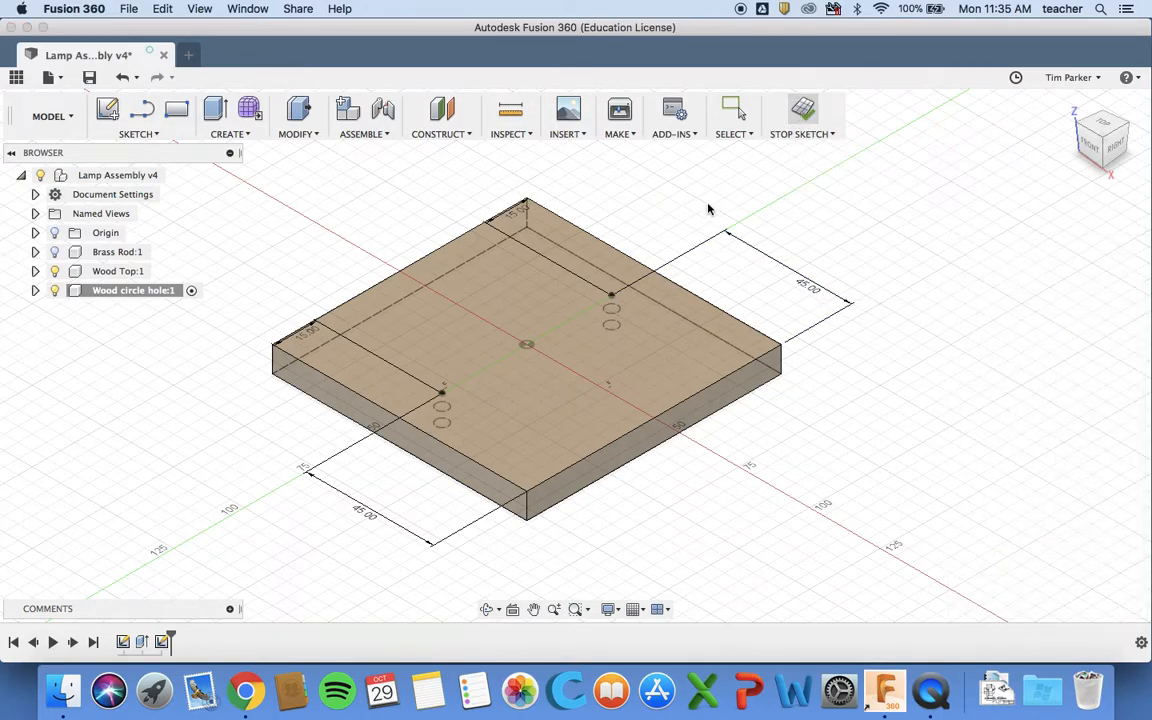
# - Check the two sketch points against the Wood Top holes from the side and hide the Wood Top component
pyautogui.click(1092, 150)
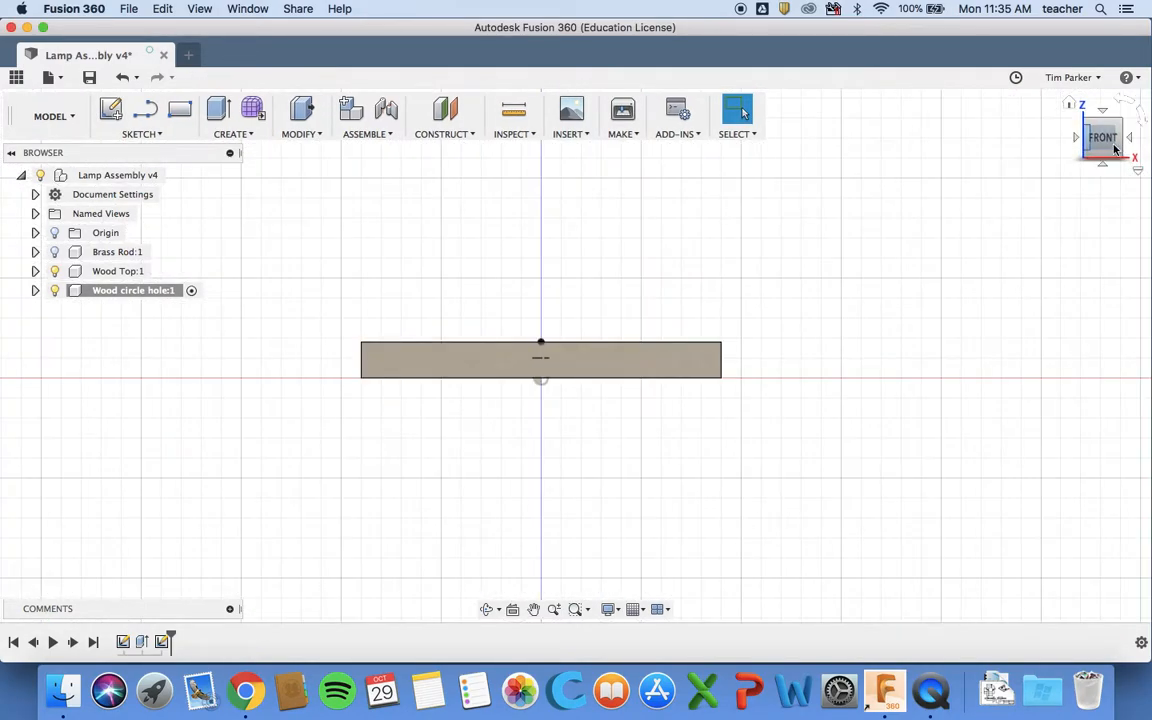
pyautogui.click(1130, 139)
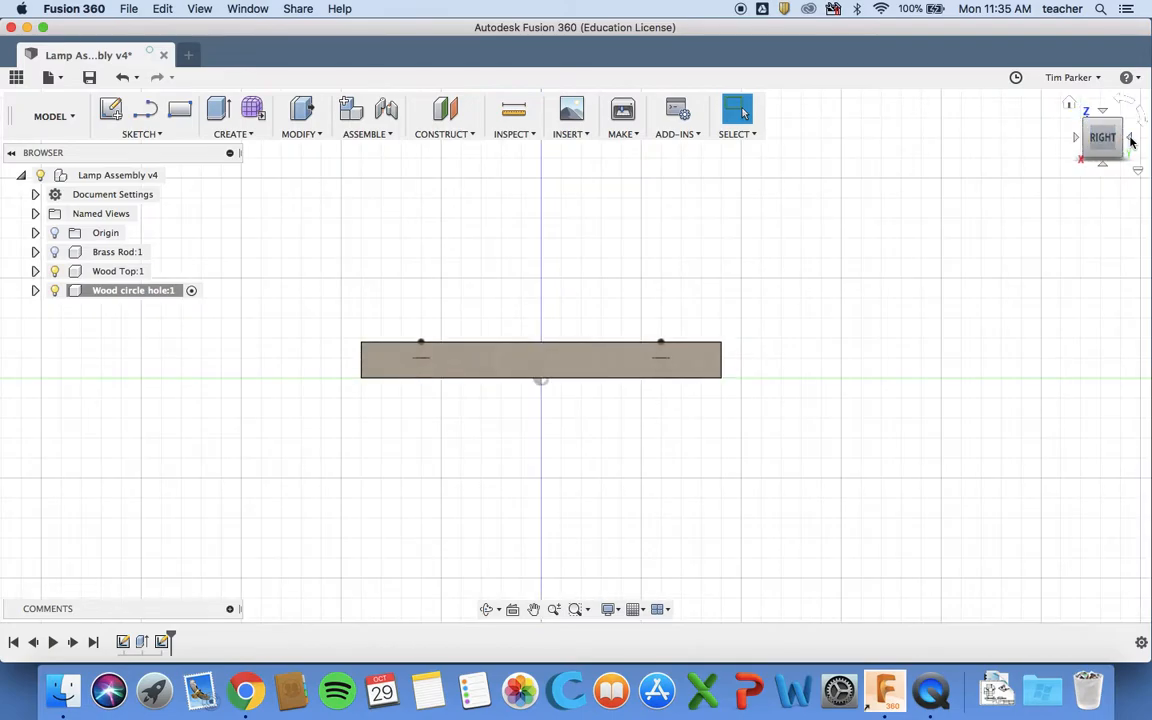
pyautogui.click(1069, 104)
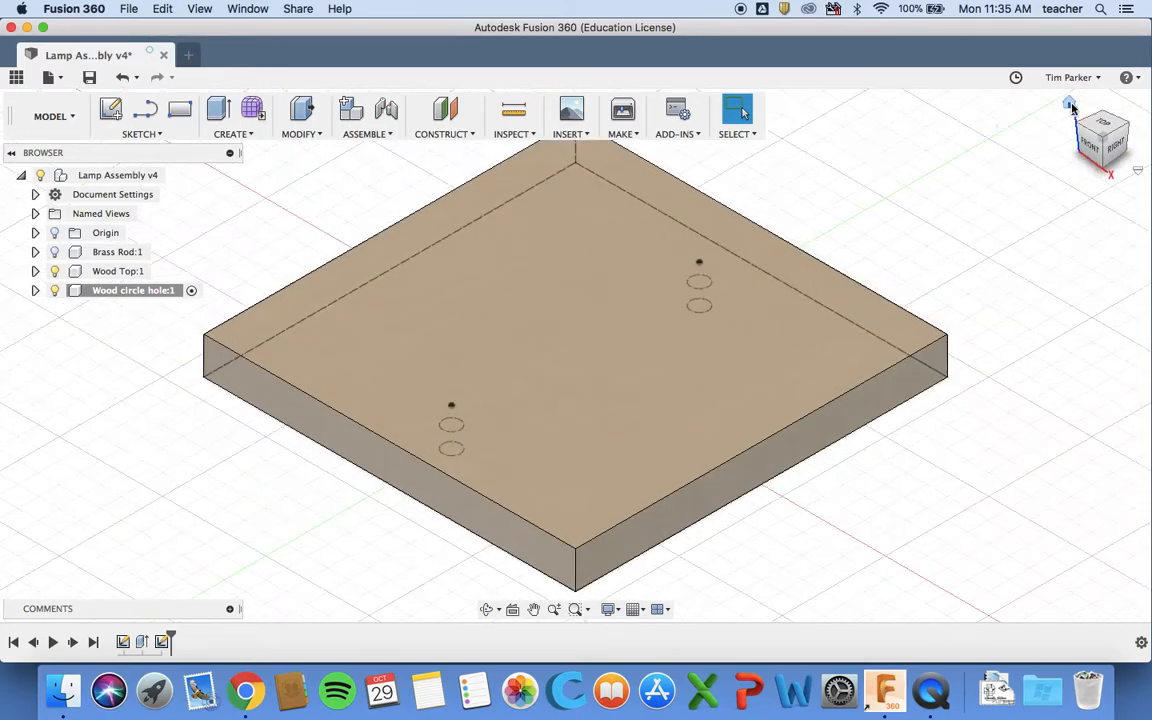
pyautogui.click(55, 271)
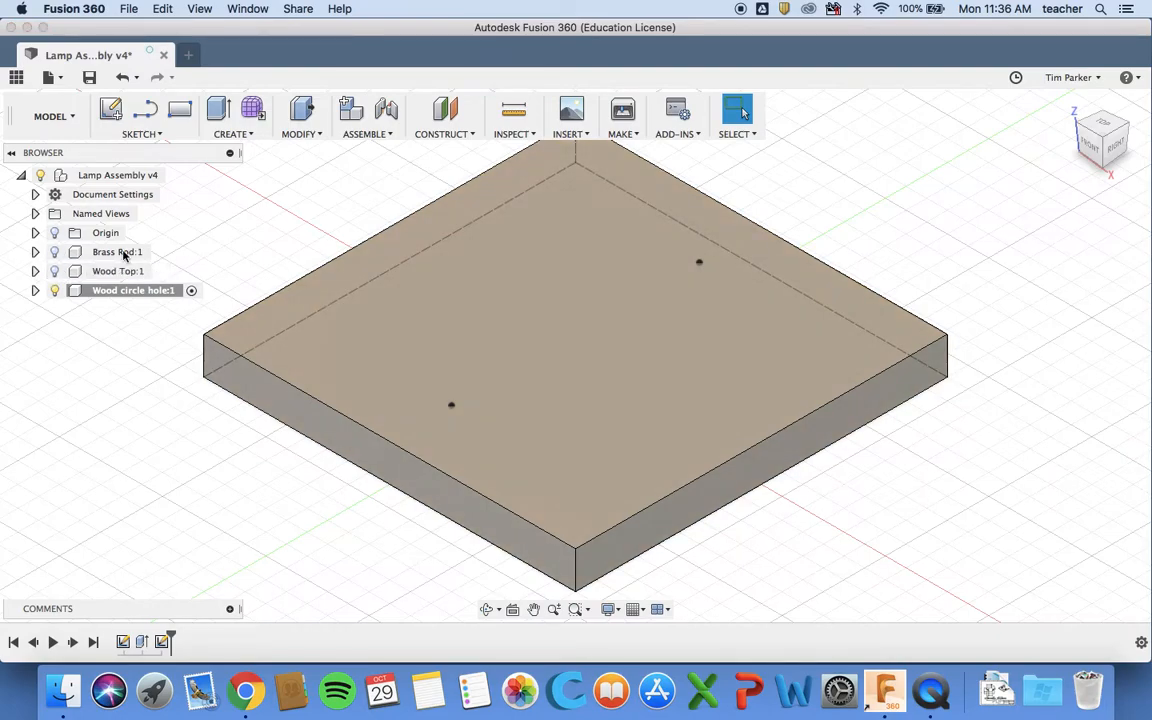
# - Begin a Hole feature on both sketch points of the plate's top face with a depth of 9 mm
pyautogui.click(243, 135)
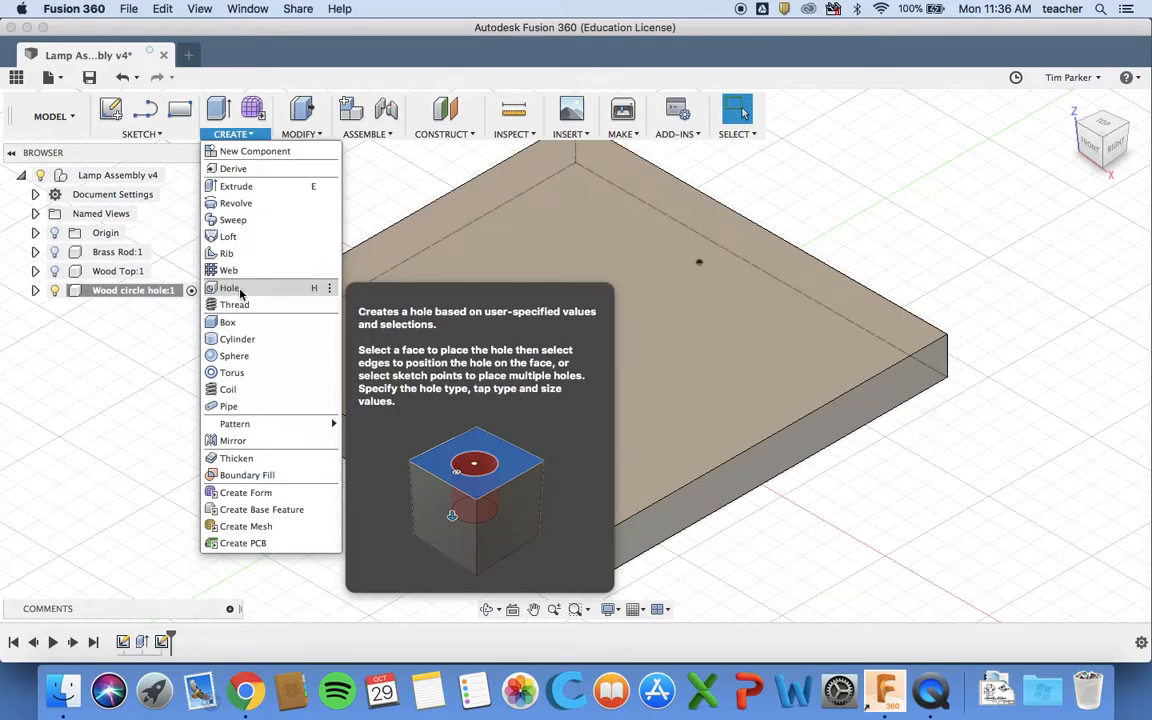
pyautogui.click(254, 287)
pyautogui.click(451, 405)
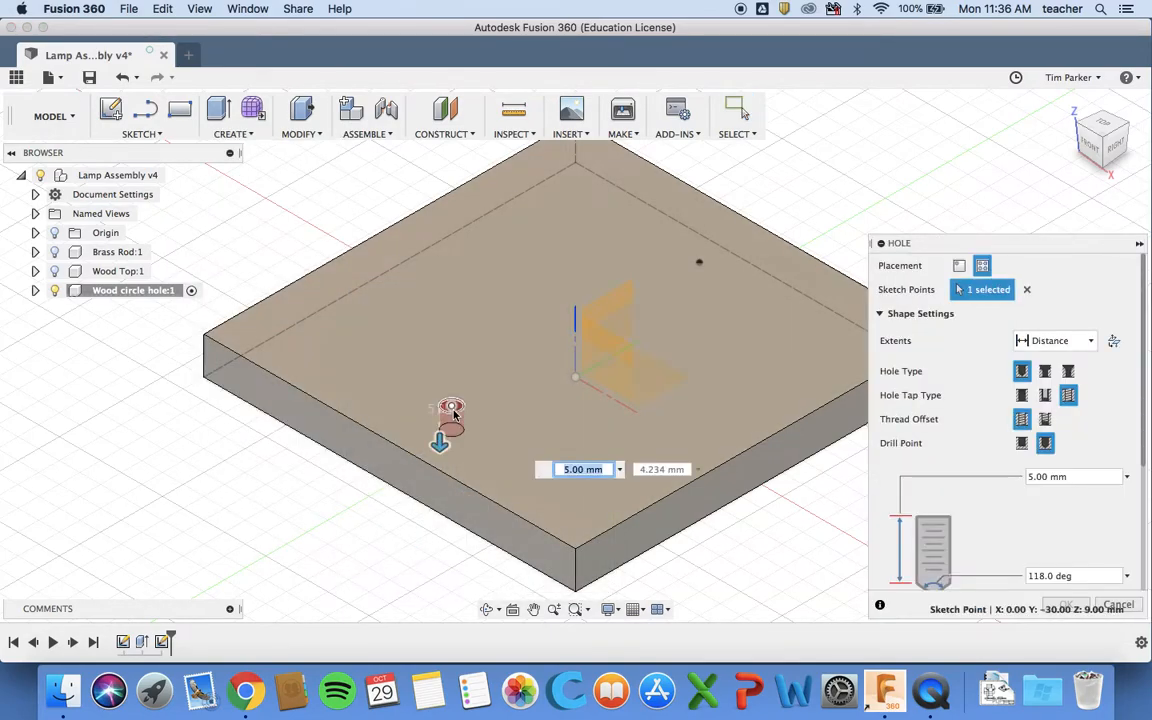
pyautogui.click(700, 266)
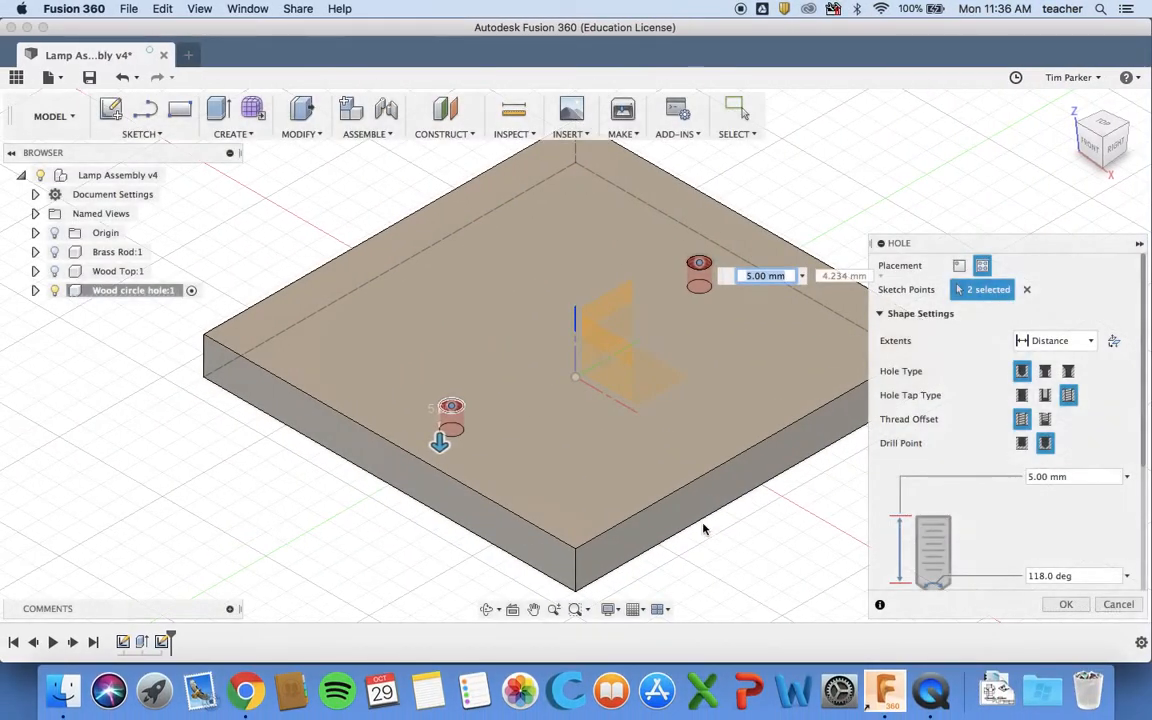
pyautogui.click(1038, 477)
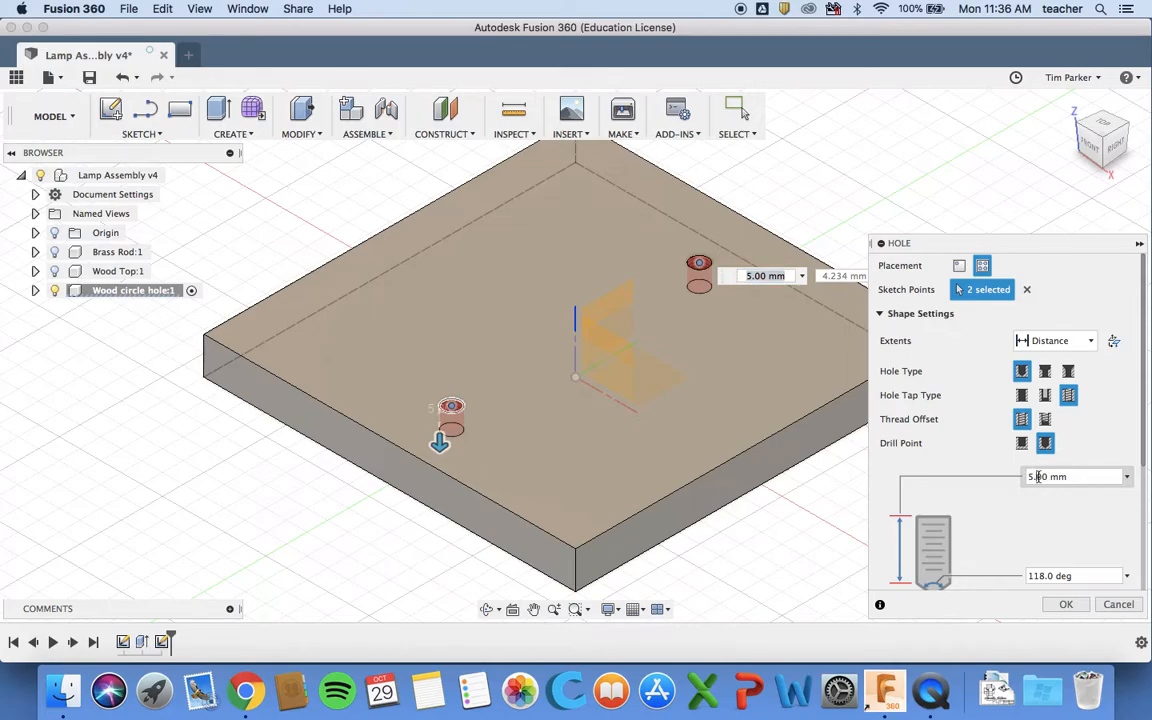
pyautogui.click(1030, 477)
pyautogui.write('9')
pyautogui.click(1039, 507)
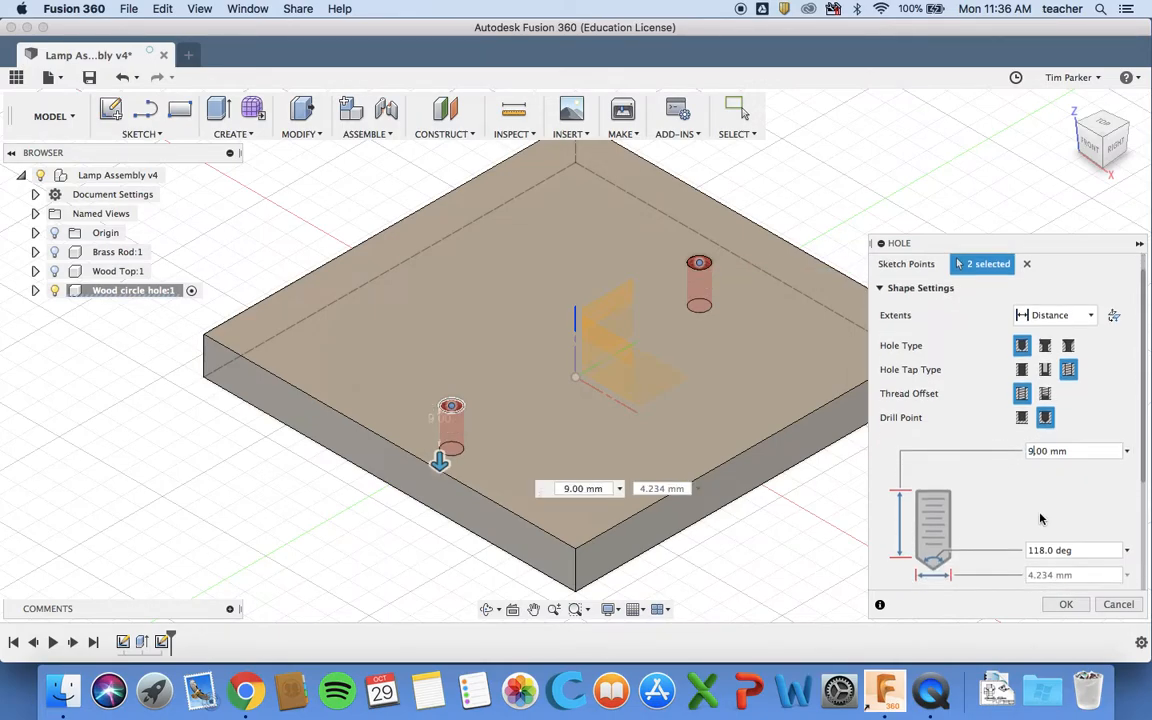
# - Check the small holes' diameter in the working drawing in Chrome, set the Fusion 360 holes to simple, untapped, 5 mm diameter, and create them
pyautogui.scroll(-1, 1040, 518)
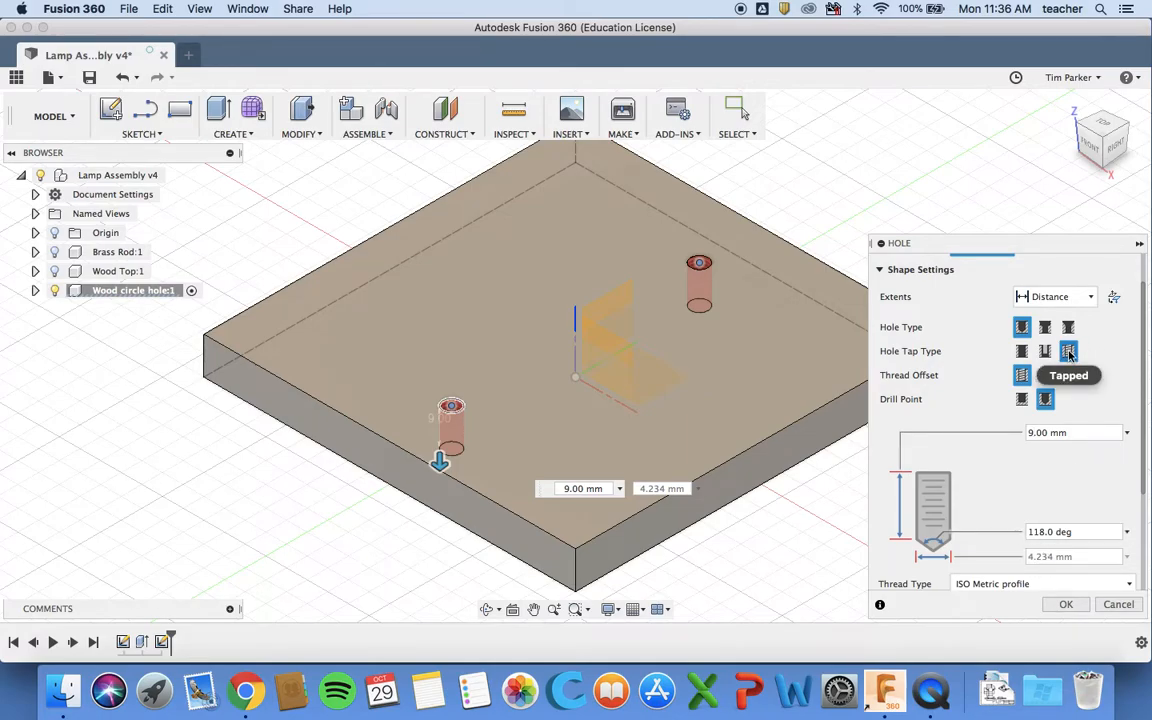
pyautogui.hotkey('ctrl', 'Right')
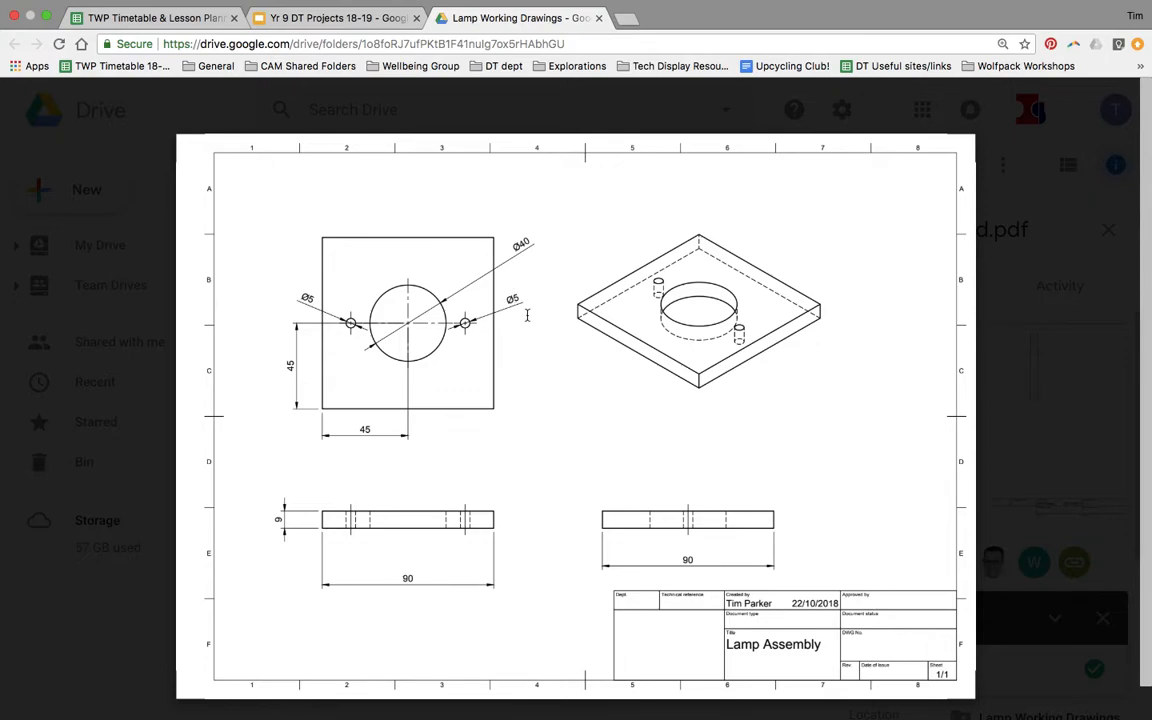
pyautogui.hotkey('ctrl', 'Left')
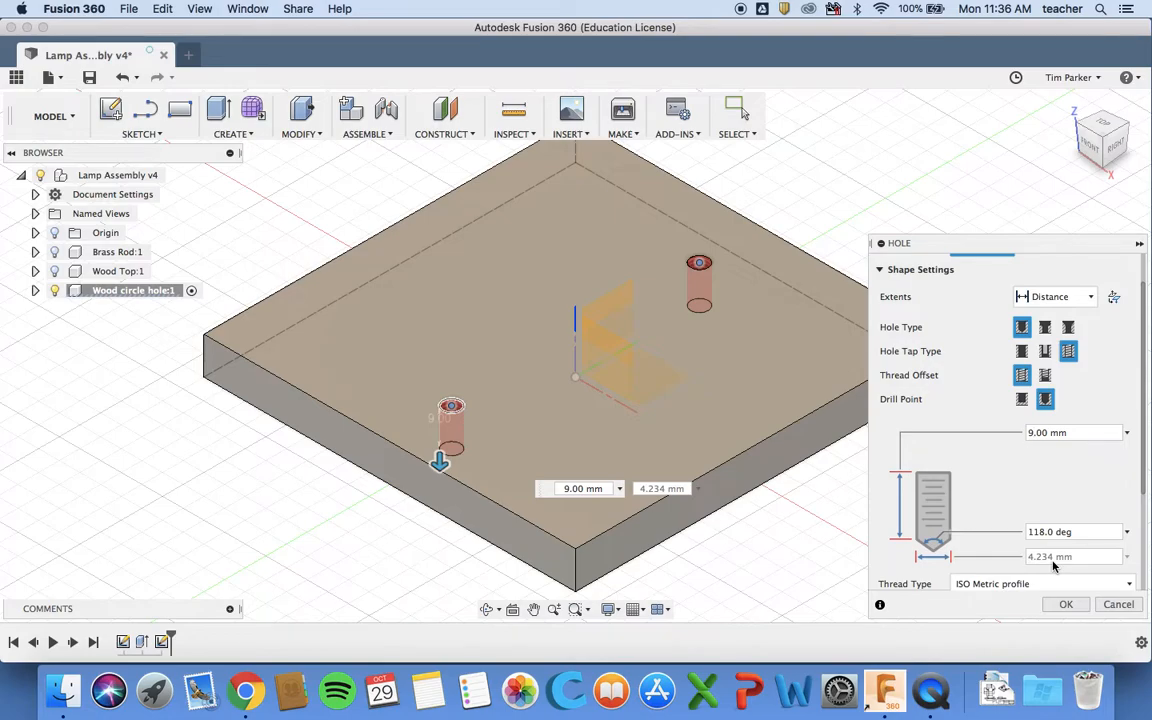
pyautogui.click(1021, 351)
pyautogui.moveTo(1052, 549); pyautogui.dragTo(1003, 549)
pyautogui.write('5')
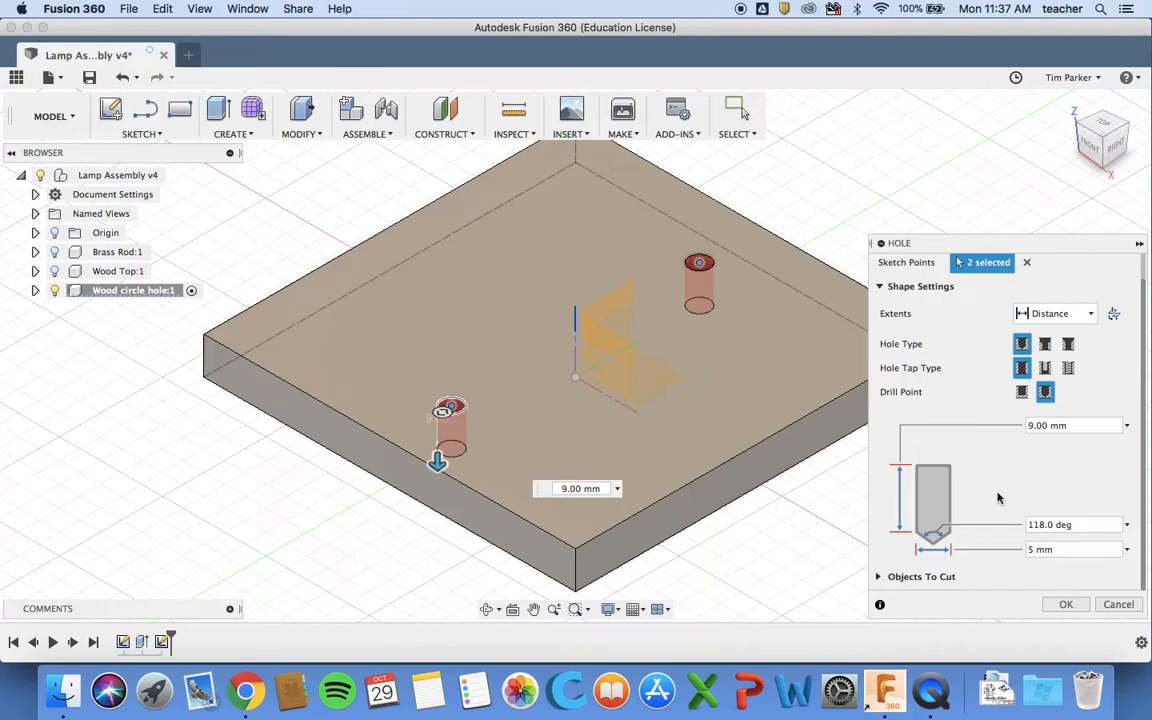
pyautogui.click(1064, 604)
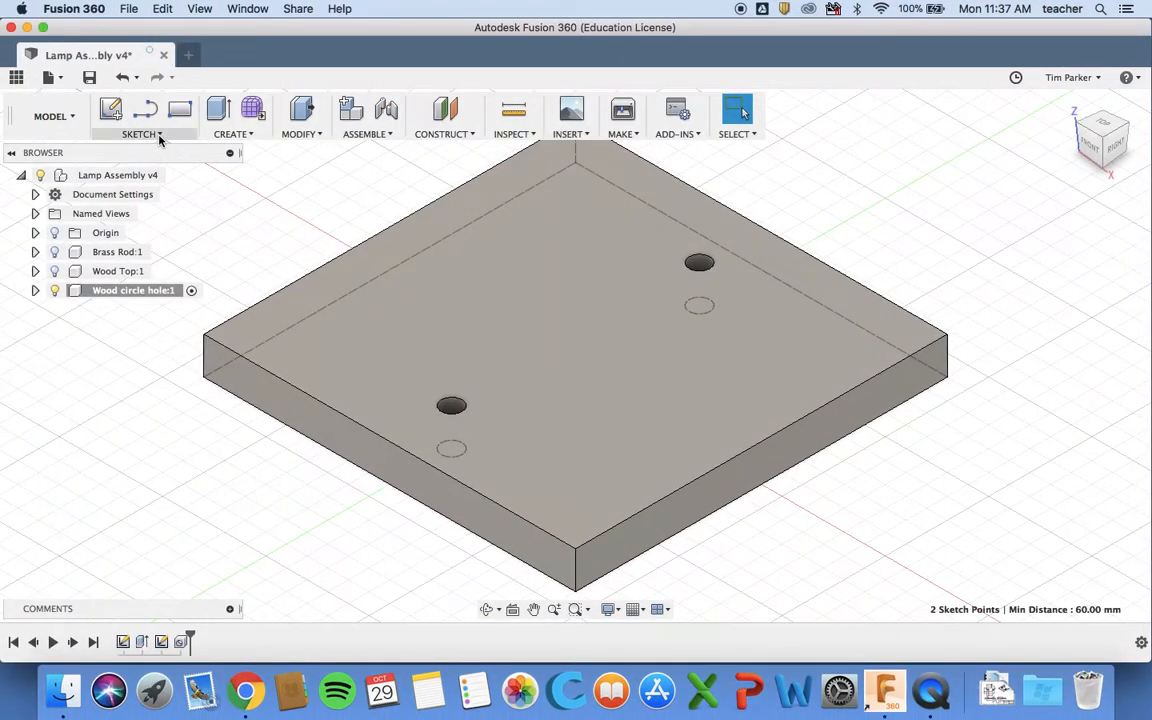
# - Place a new sketch point on the plate's top face near the centre, about 60 mm from the right edge
pyautogui.click(159, 134)
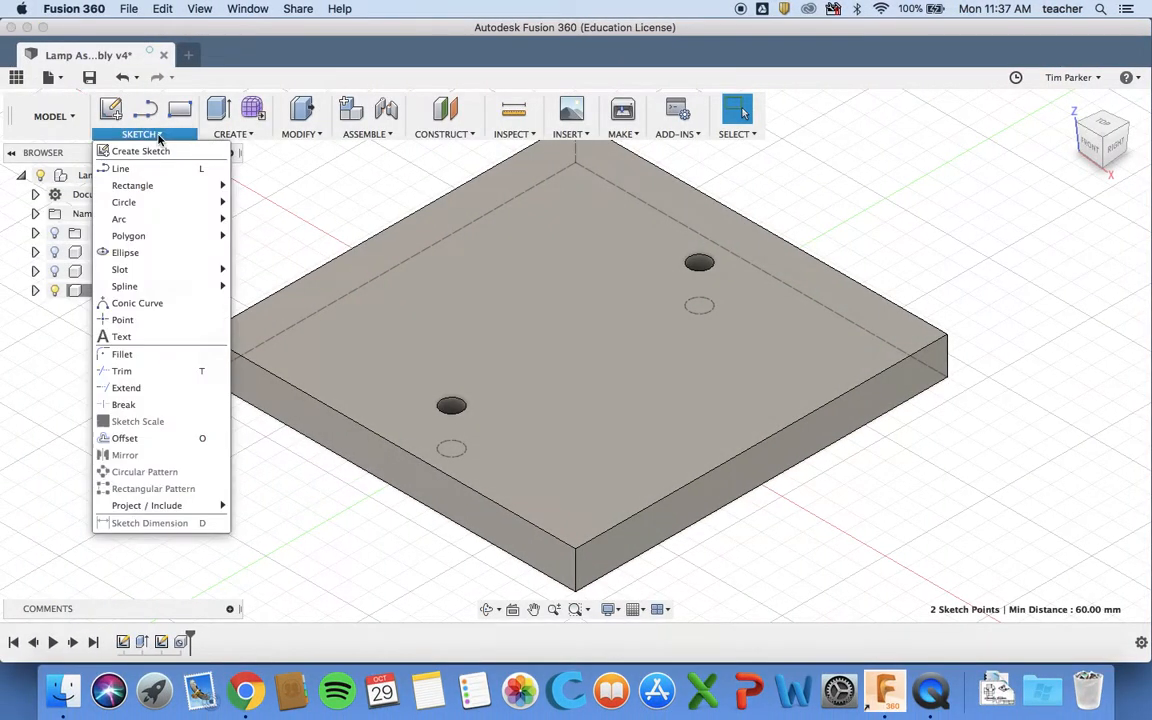
pyautogui.click(116, 320)
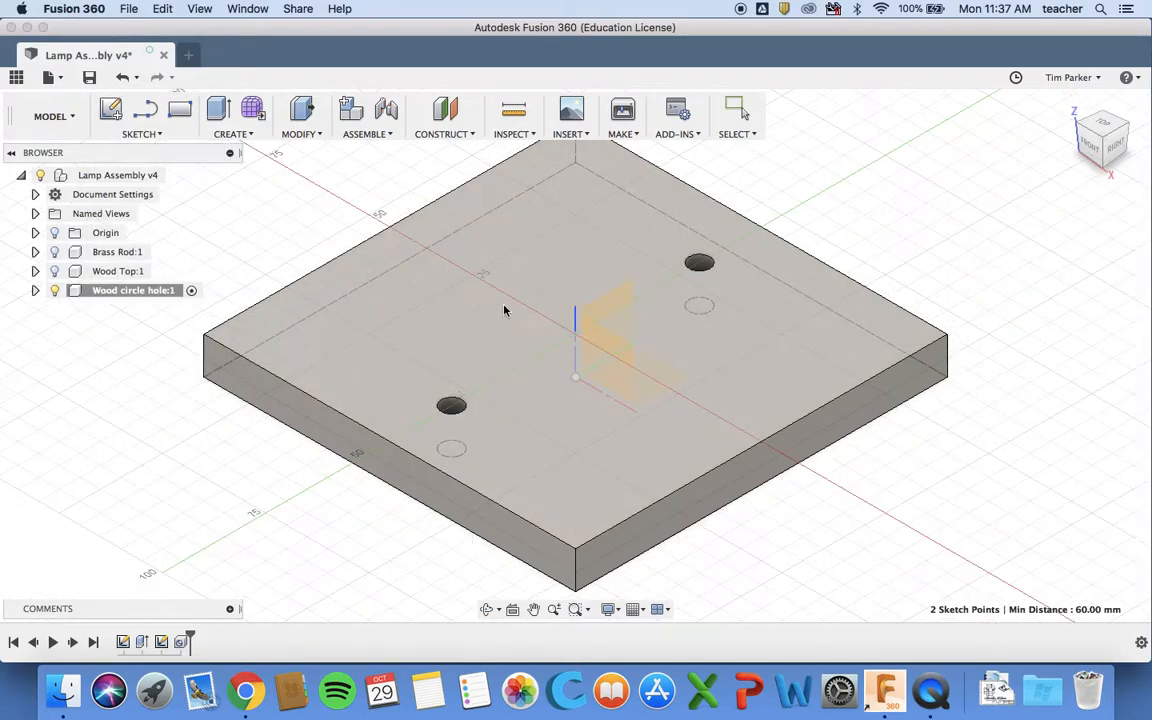
pyautogui.click(527, 247)
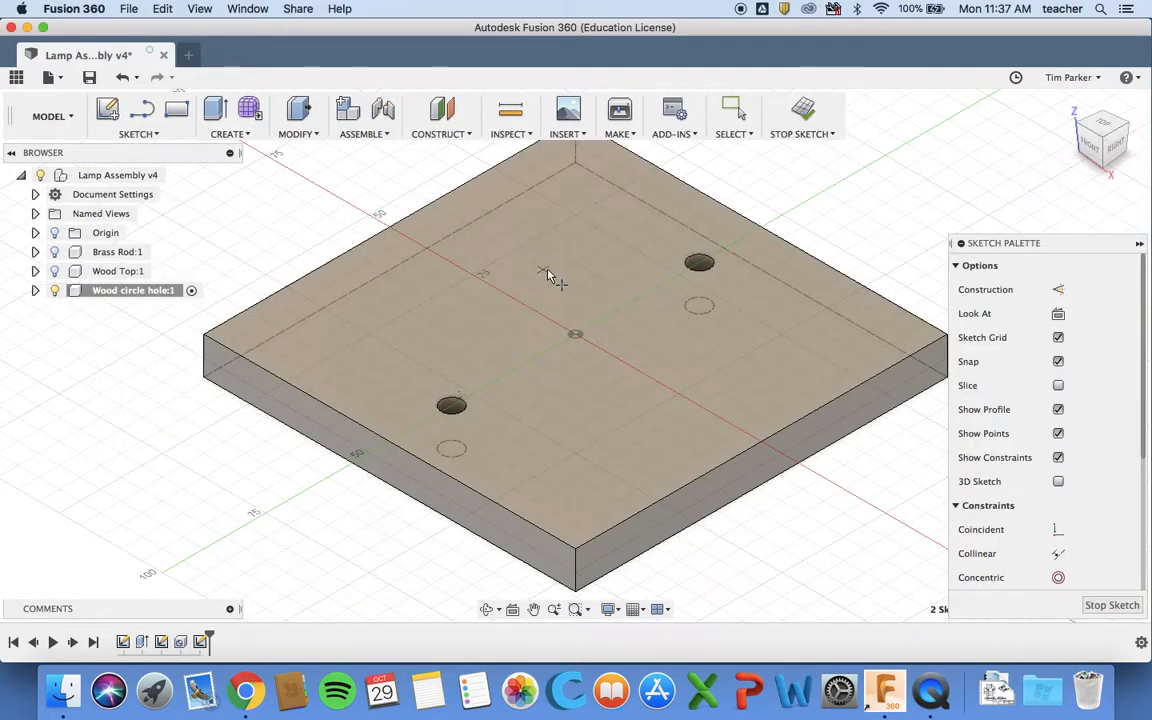
pyautogui.click(555, 275)
# - Dimension the new sketch point 45 mm from the plate's right edge
pyautogui.press('d')
pyautogui.click(555, 276)
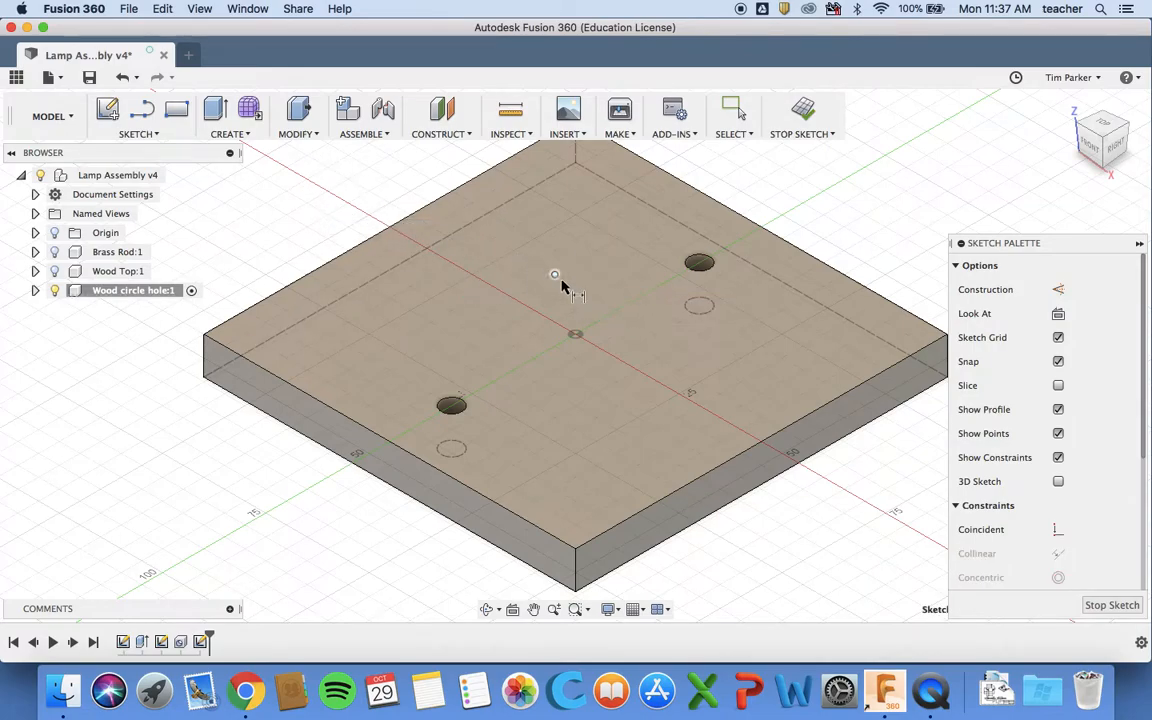
pyautogui.click(805, 420)
pyautogui.click(365, 571)
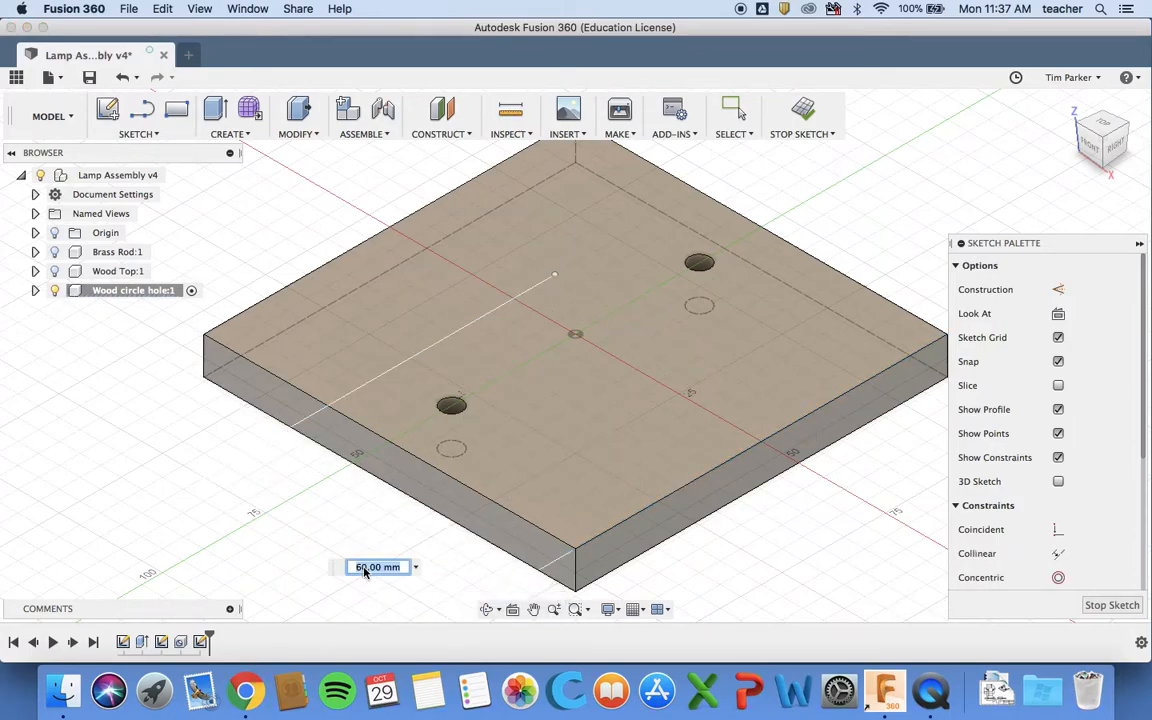
pyautogui.write('45')
pyautogui.press('Return')
pyautogui.click(616, 311)
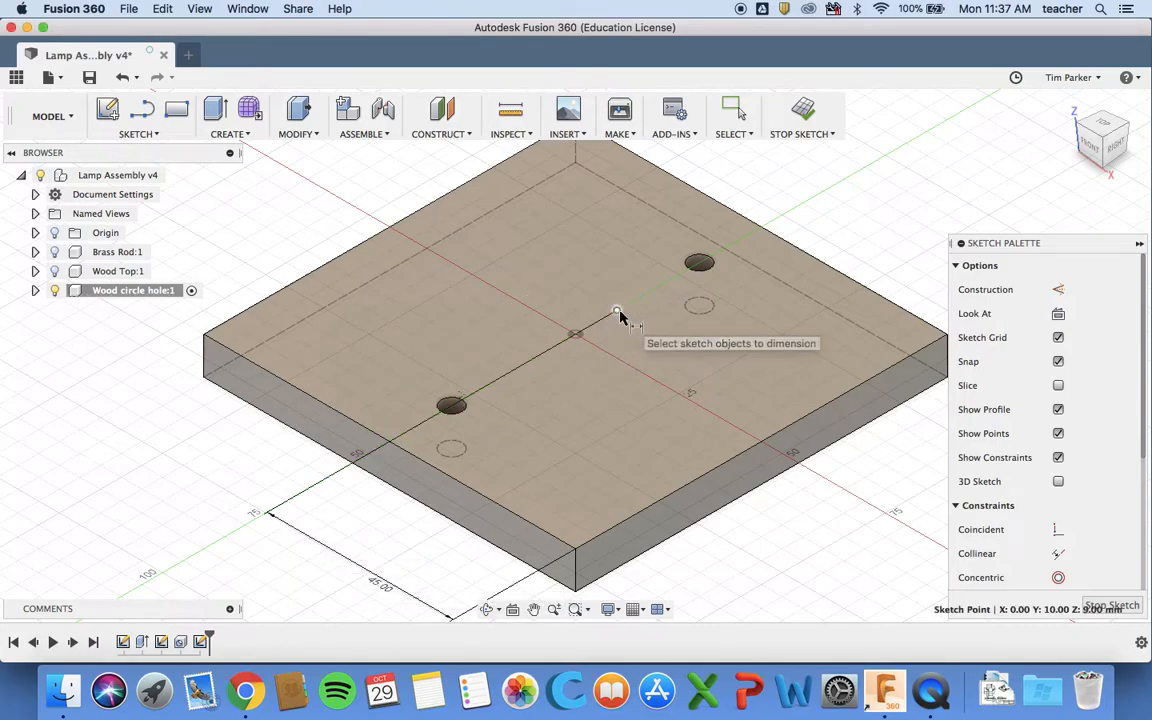
pyautogui.click(437, 204)
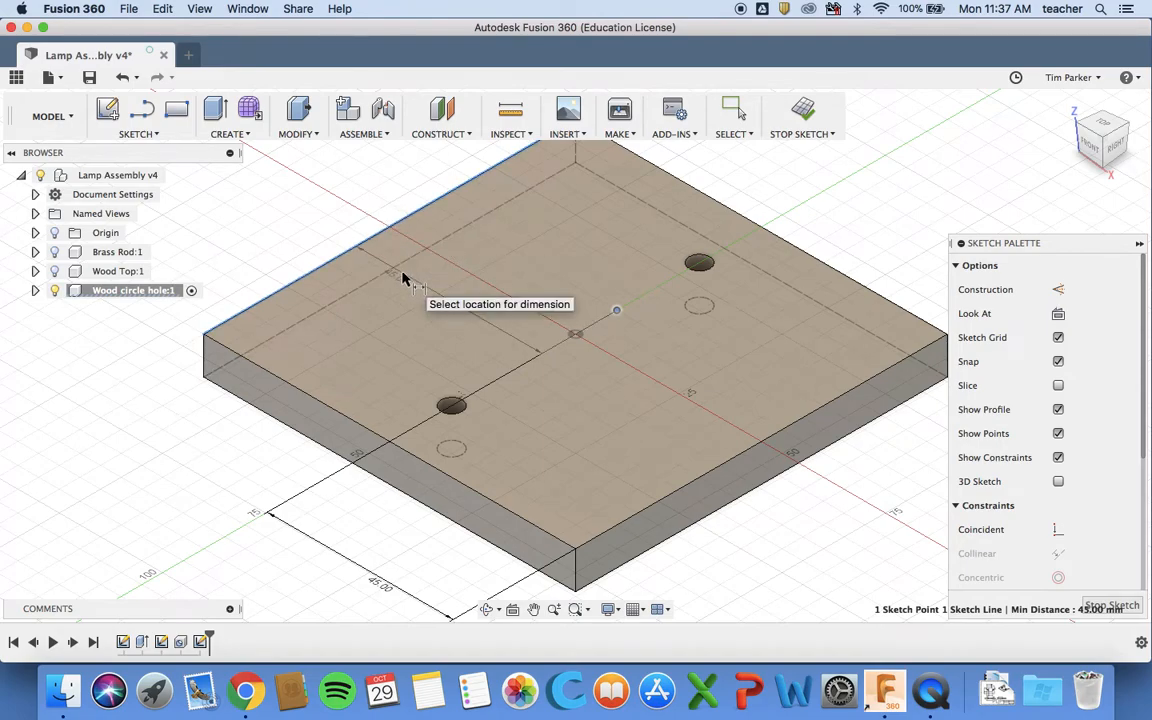
pyautogui.press('Escape')
# - Dimension the central sketch point 45 mm from the plate's back edge and finish the sketch
pyautogui.click(616, 311)
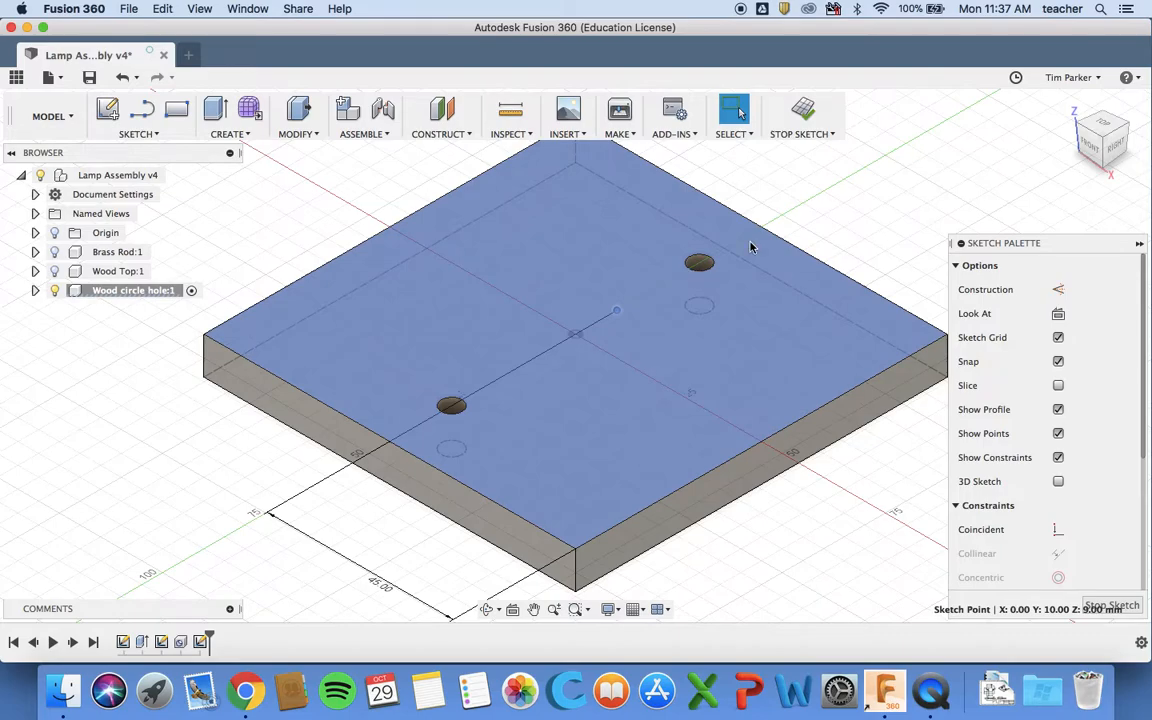
pyautogui.click(762, 231)
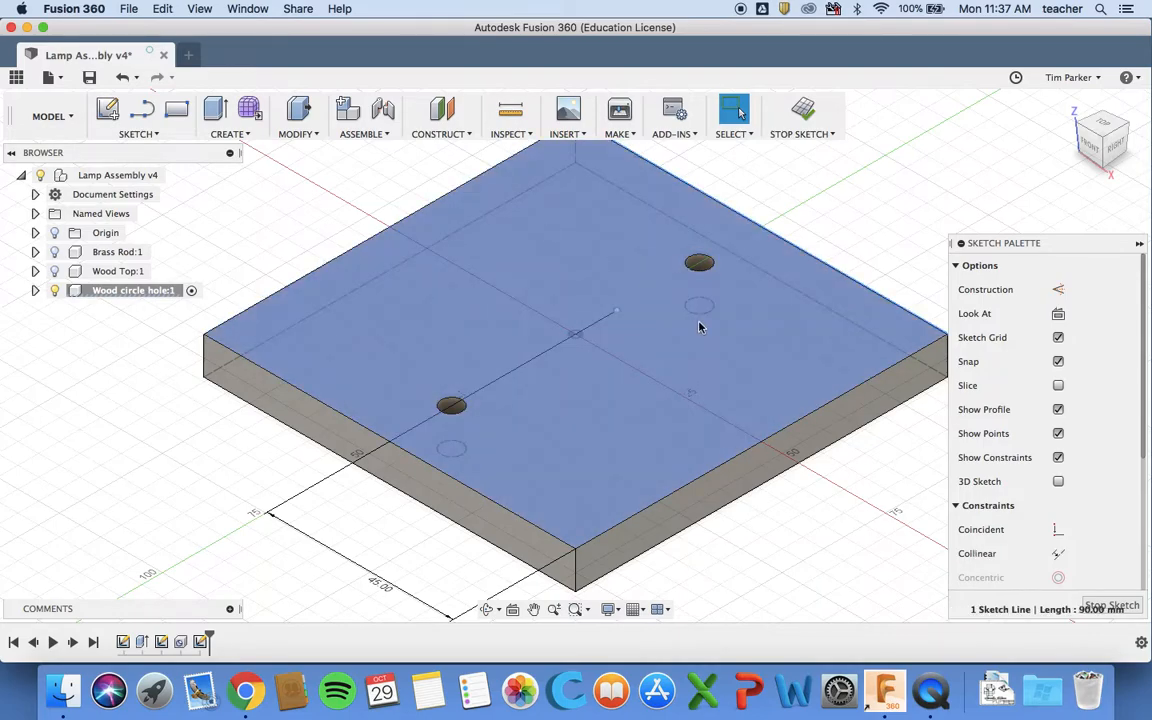
pyautogui.click(140, 134)
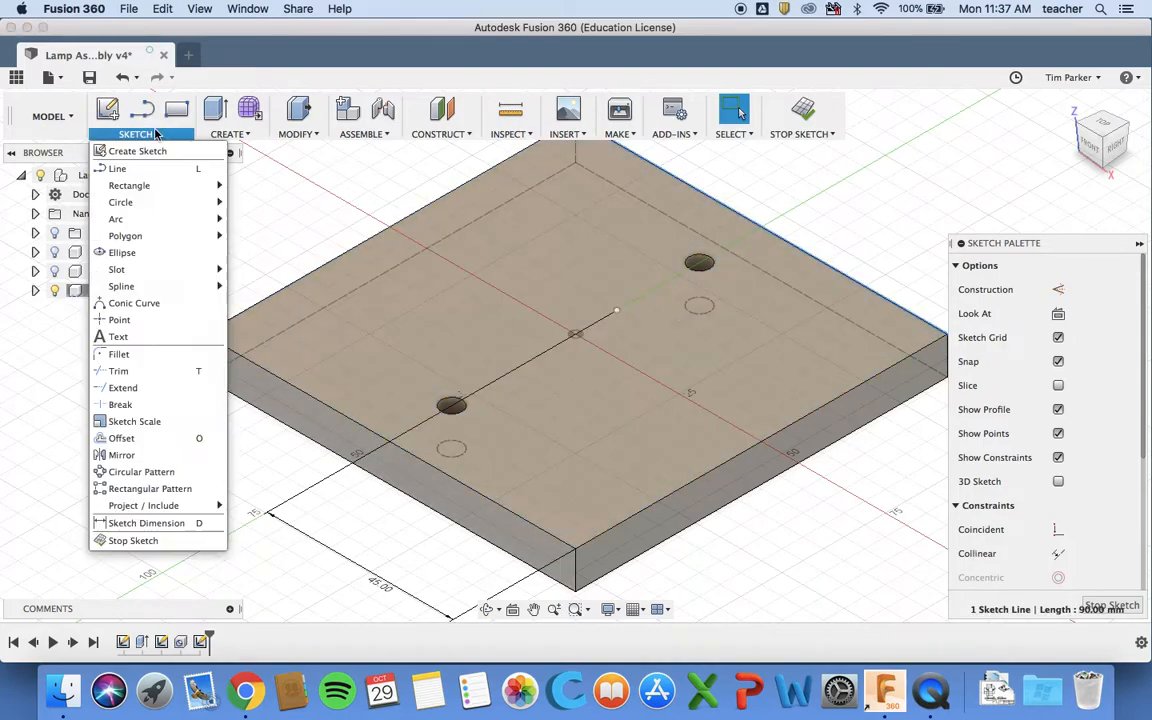
pyautogui.click(140, 523)
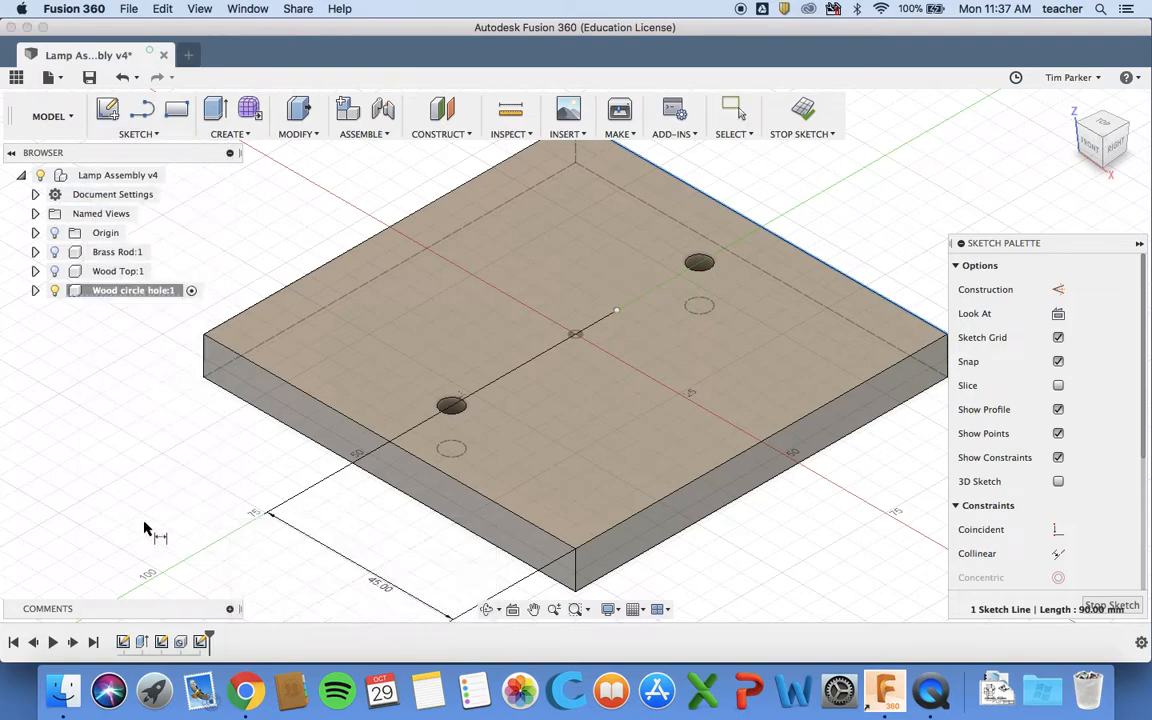
pyautogui.click(617, 313)
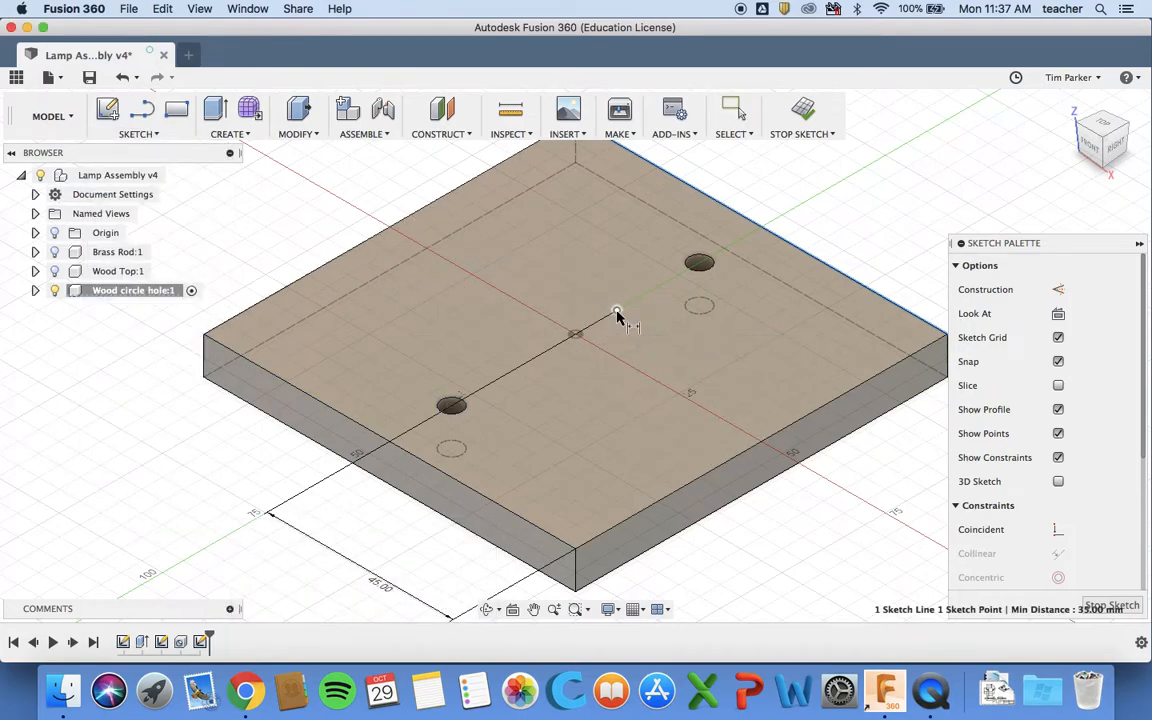
pyautogui.click(755, 229)
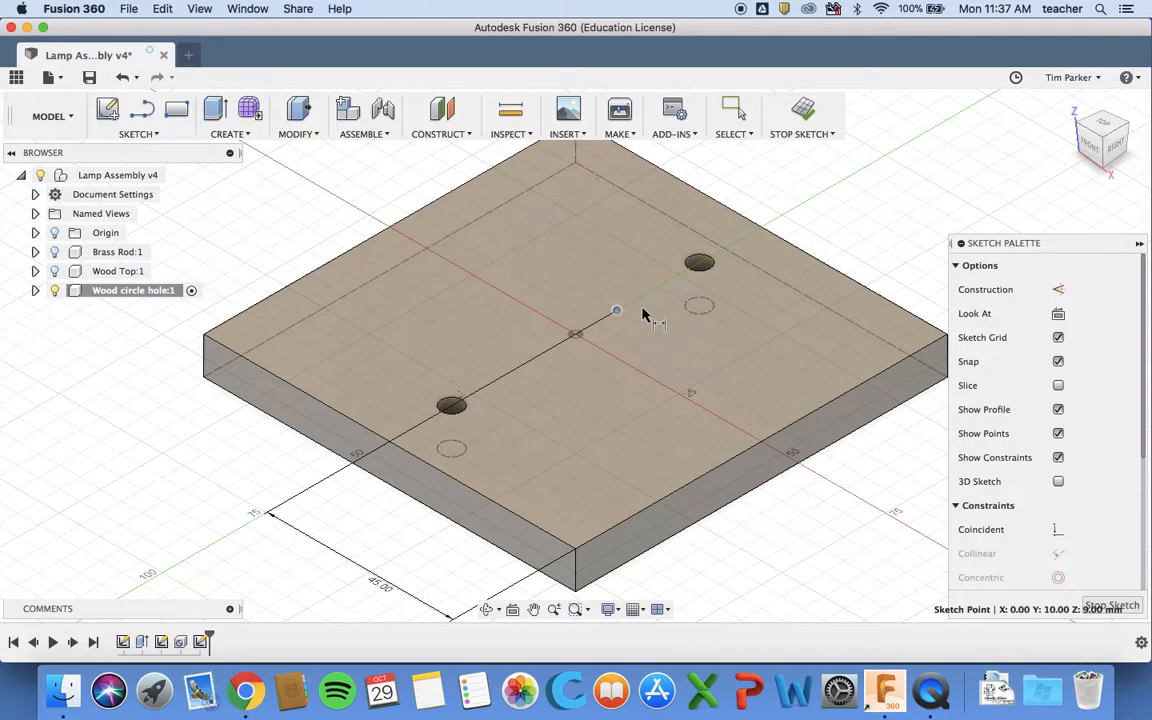
pyautogui.click(617, 313)
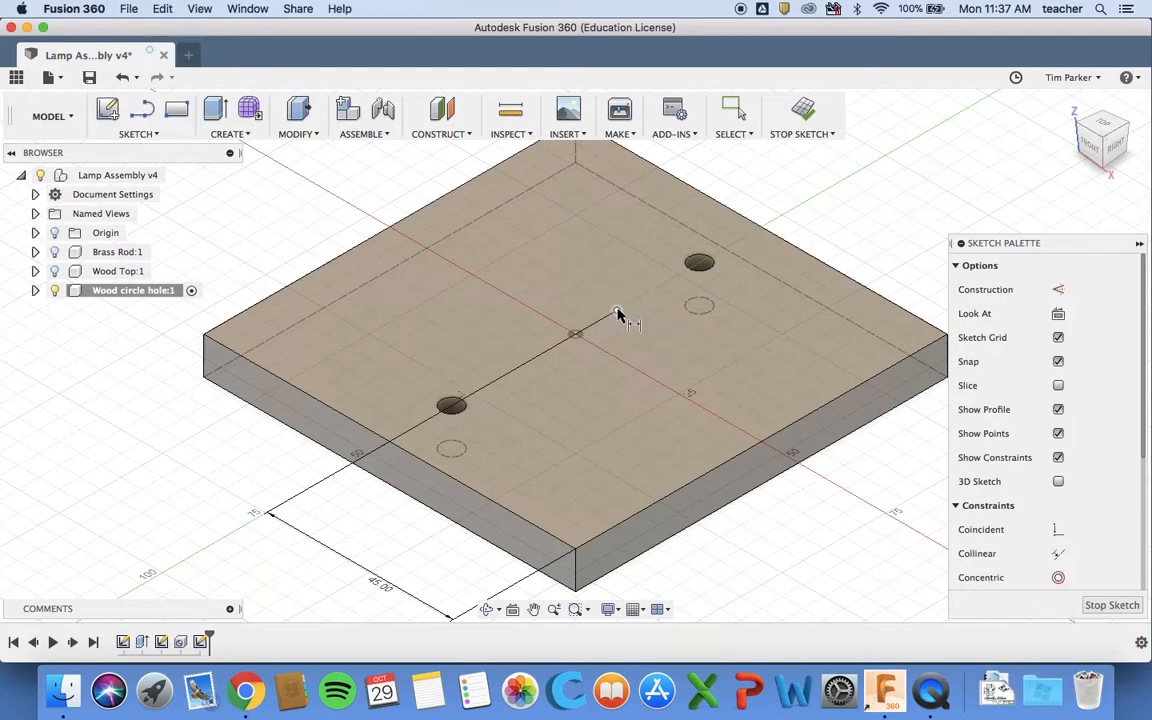
pyautogui.click(748, 222)
pyautogui.click(618, 313)
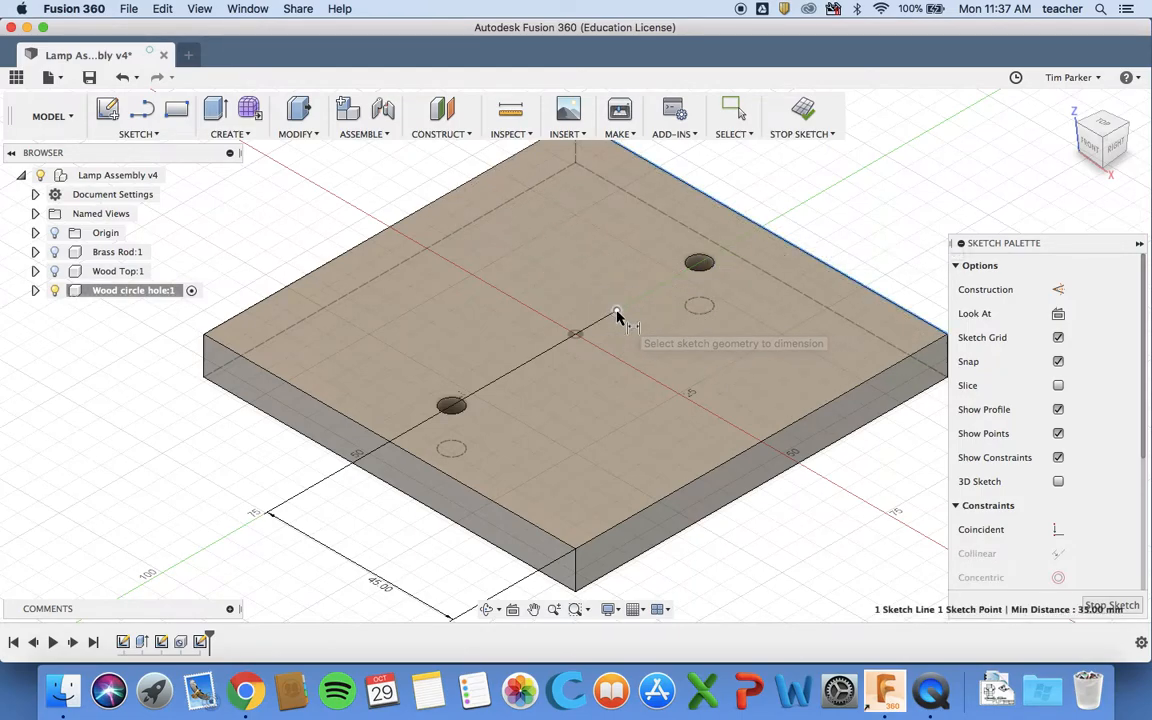
pyautogui.click(900, 450)
pyautogui.write('45')
pyautogui.press('Return')
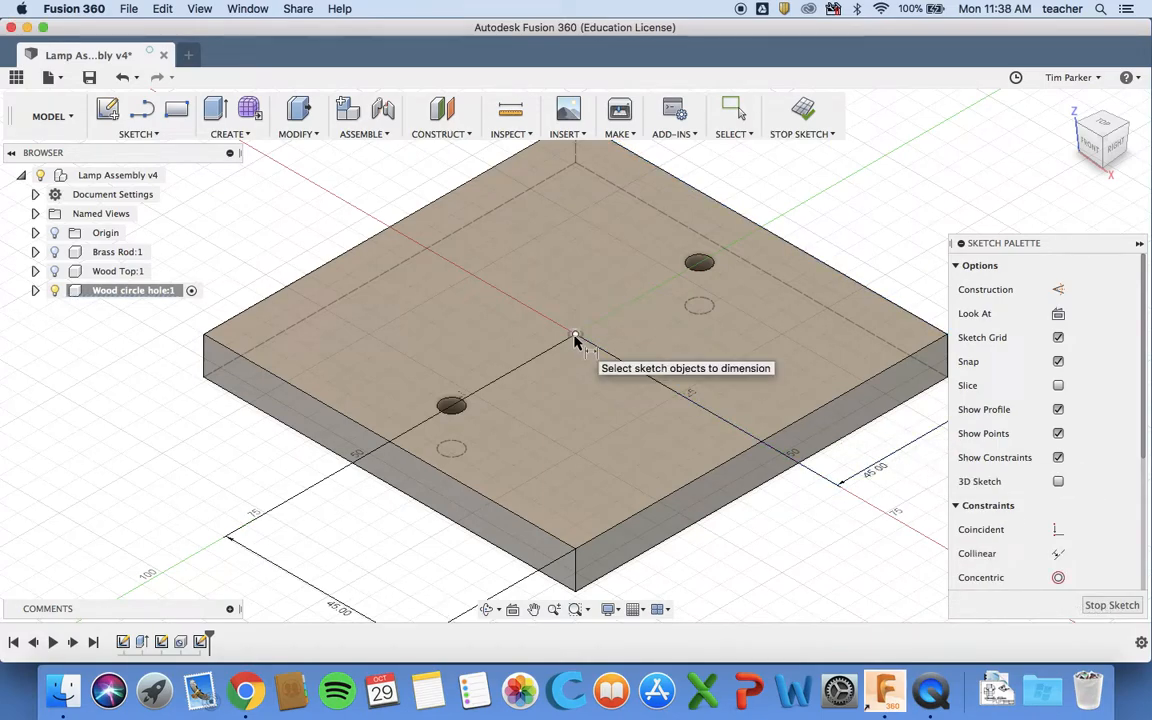
pyautogui.click(803, 110)
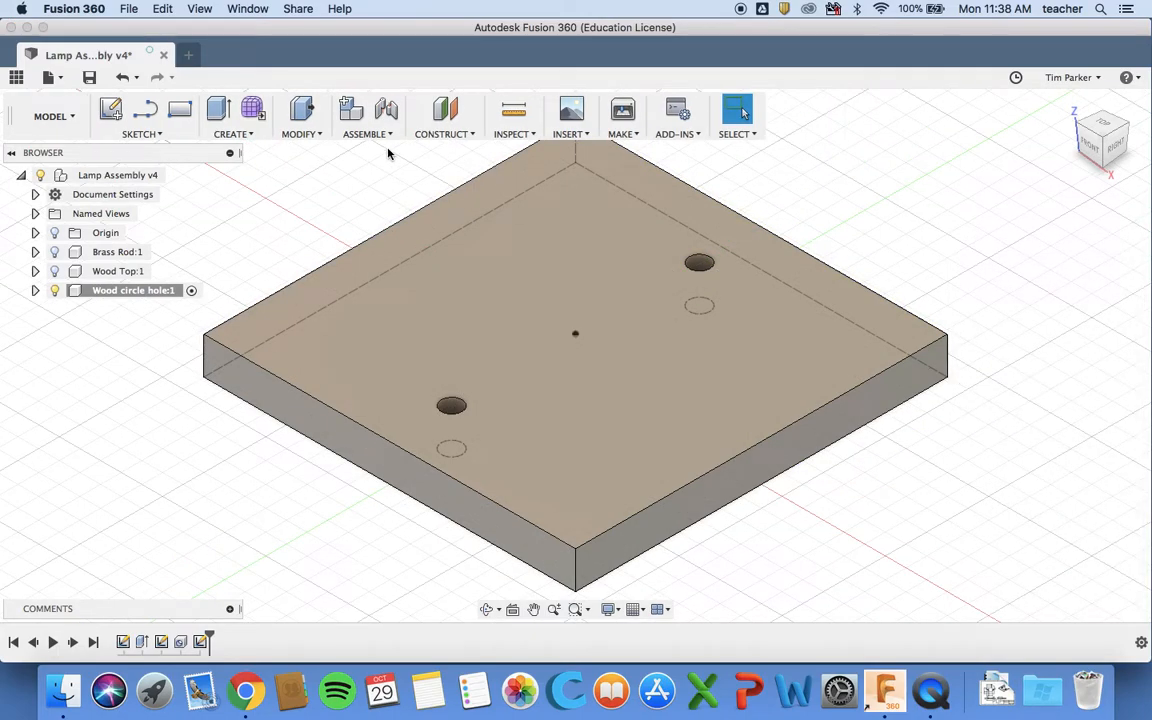
# - Cut a simple, untapped hole 40 mm in diameter and 9 mm deep at the plate's central sketch point
pyautogui.click(231, 133)
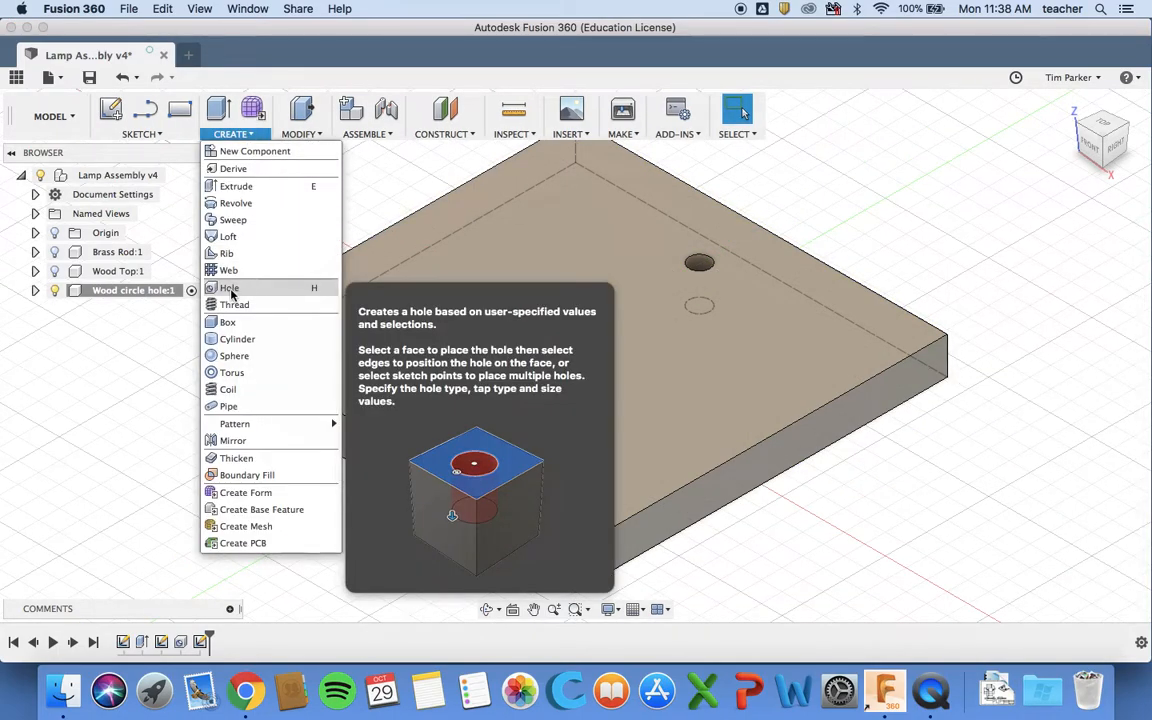
pyautogui.click(230, 289)
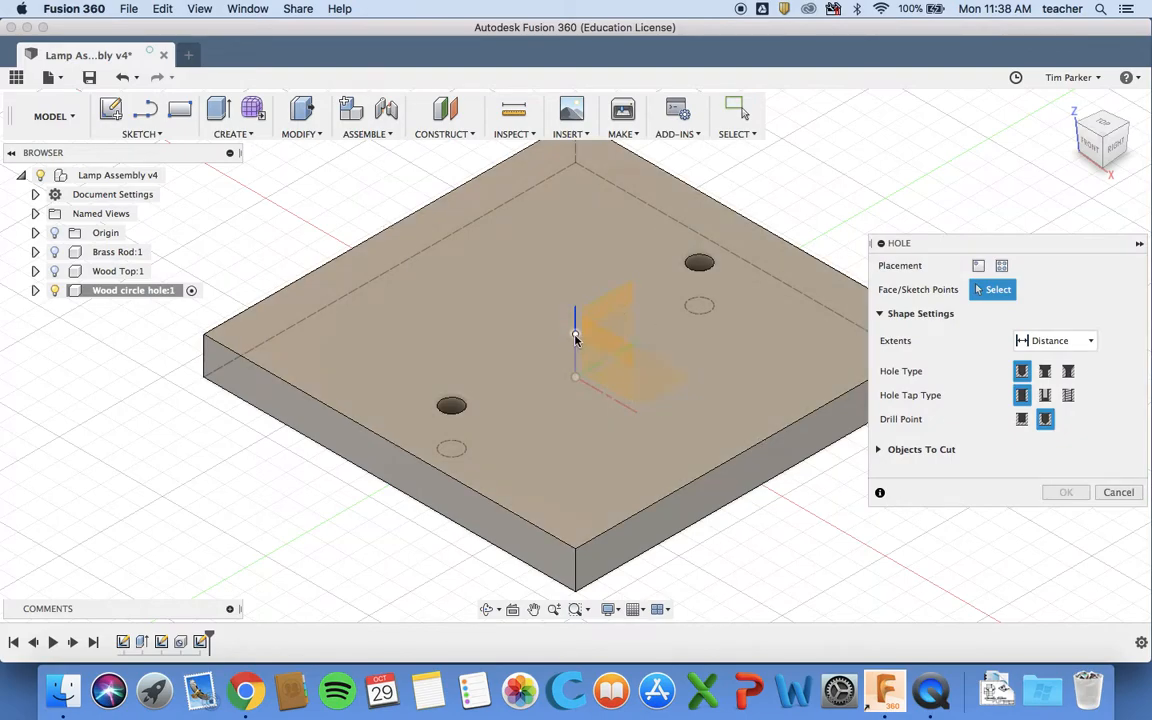
pyautogui.click(575, 336)
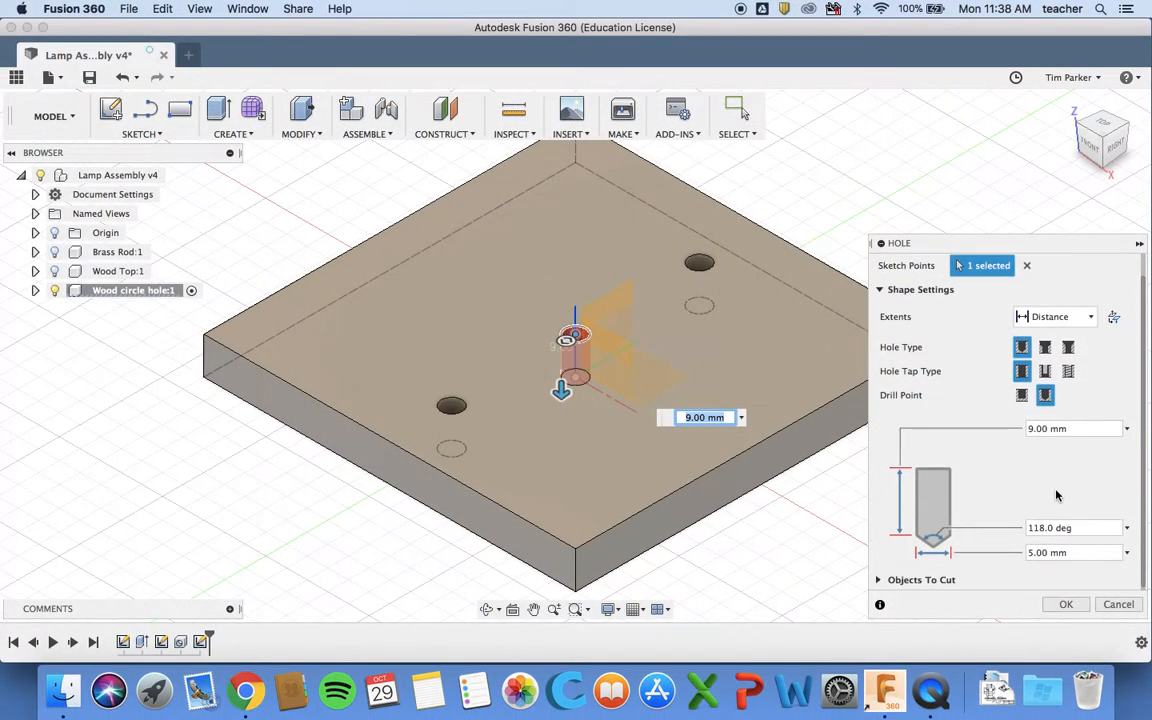
pyautogui.click(1031, 552)
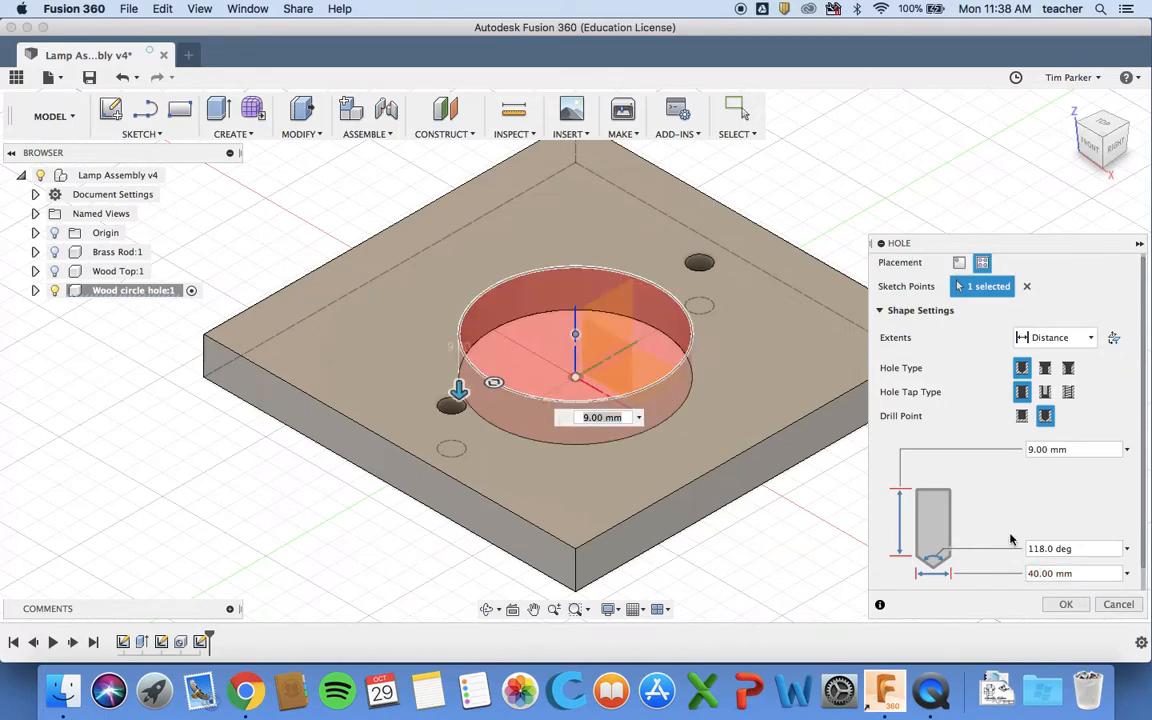
pyautogui.click(1019, 493)
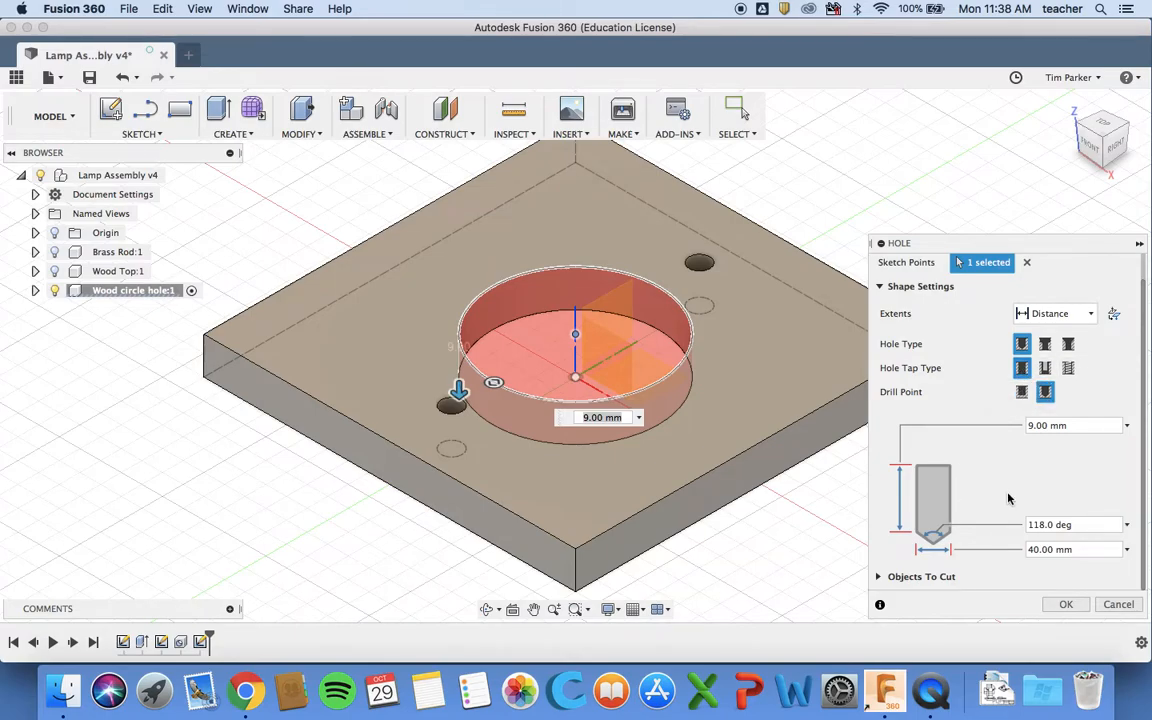
pyautogui.click(1066, 604)
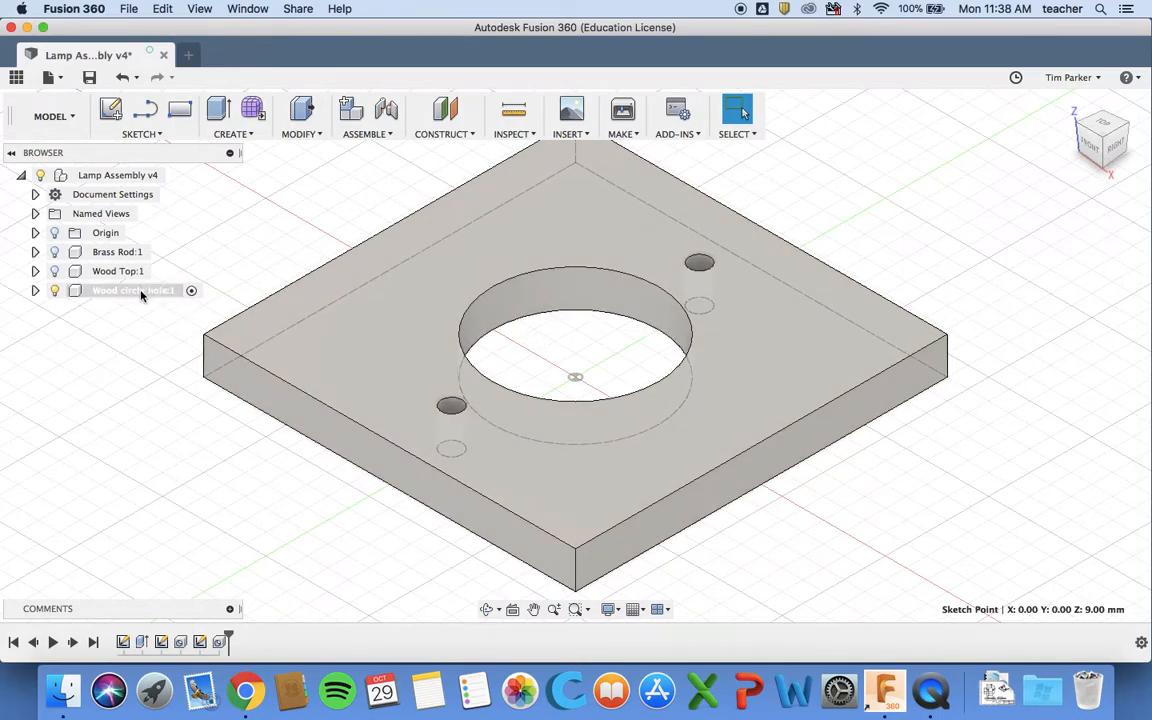
# - Assign the Pine physical material to the Wood circle hole component and save the design with the version description User Saved
pyautogui.rightClick(141, 292)
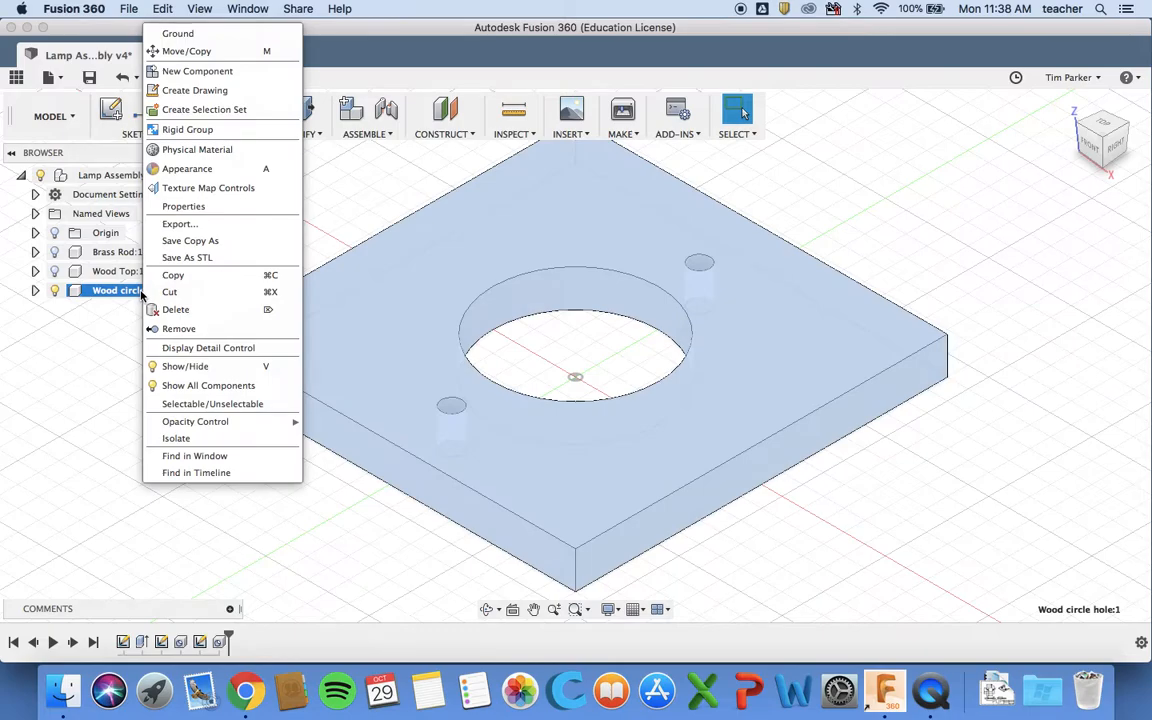
pyautogui.click(200, 149)
pyautogui.scroll(-10, 1018, 540)
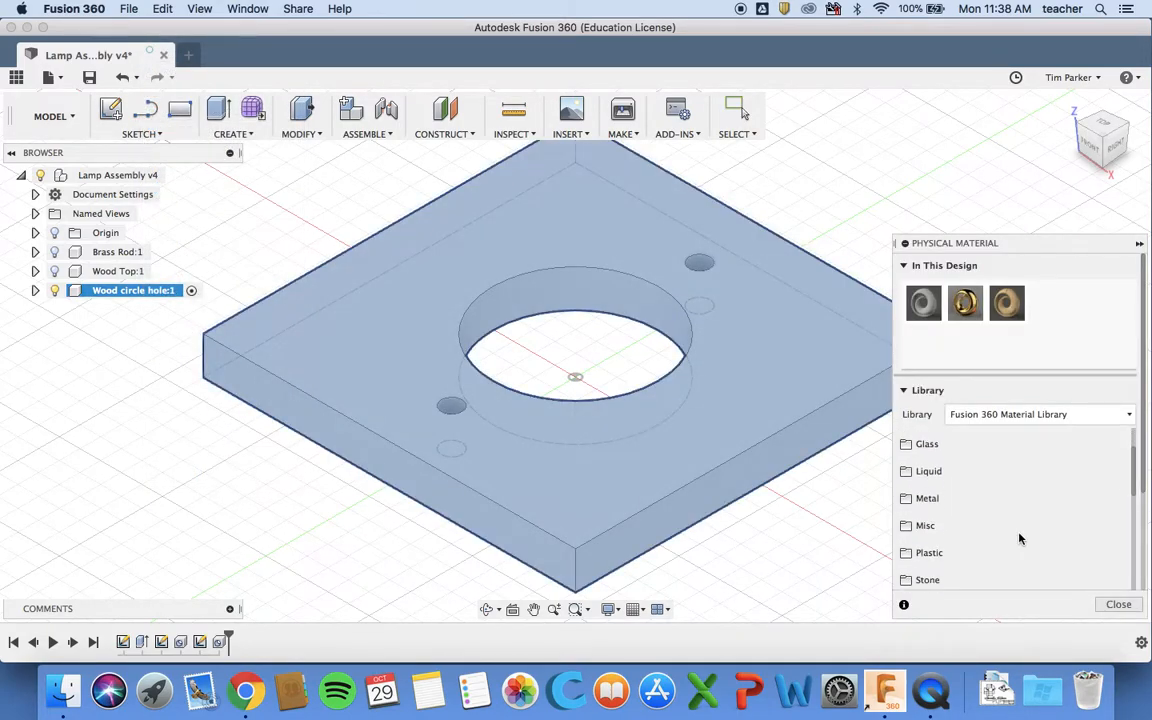
pyautogui.scroll(-4, 1020, 538)
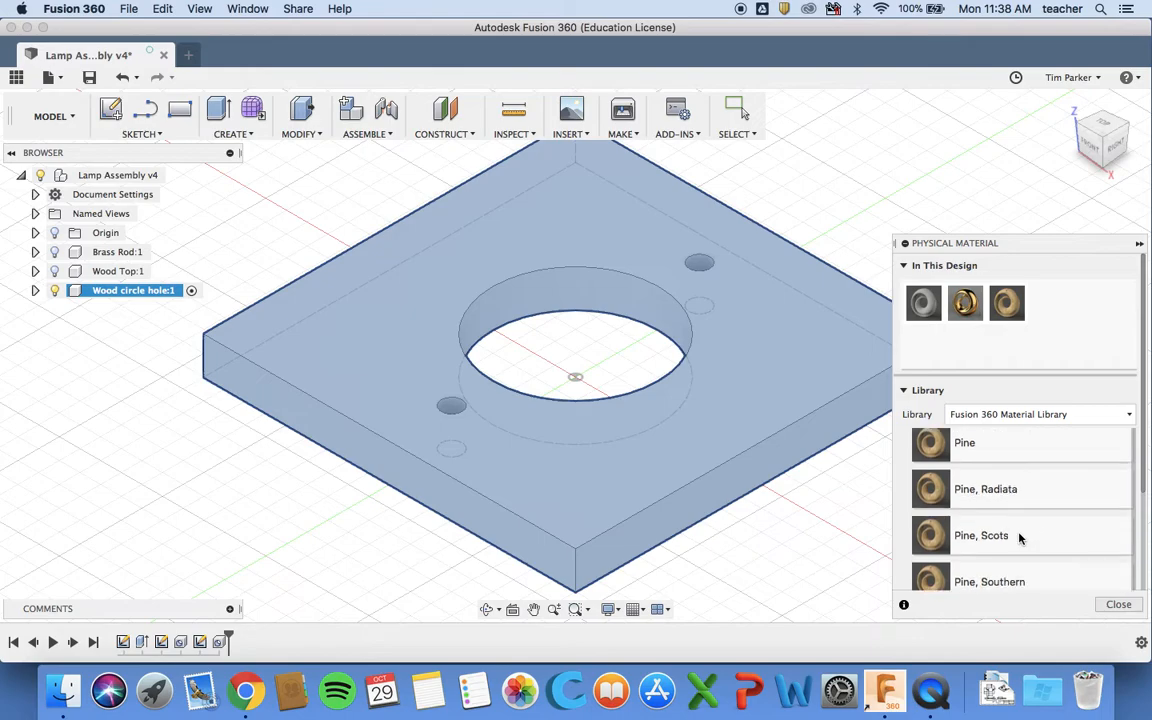
pyautogui.moveTo(956, 469); pyautogui.dragTo(777, 369)
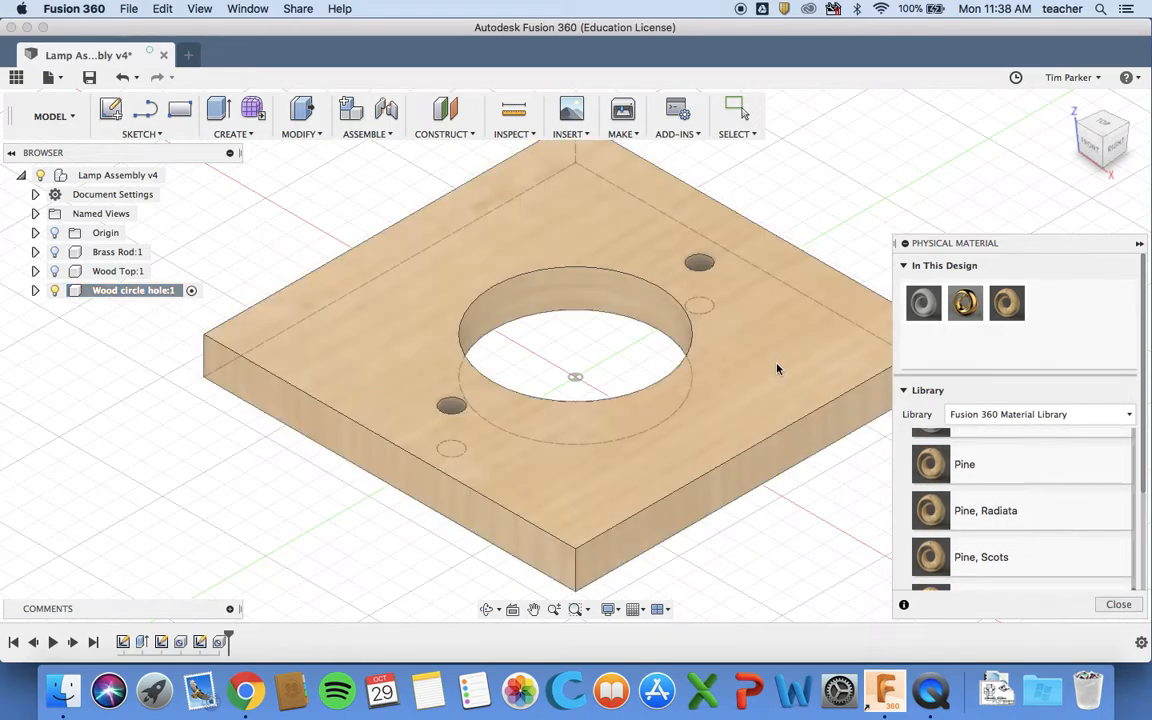
pyautogui.click(1116, 605)
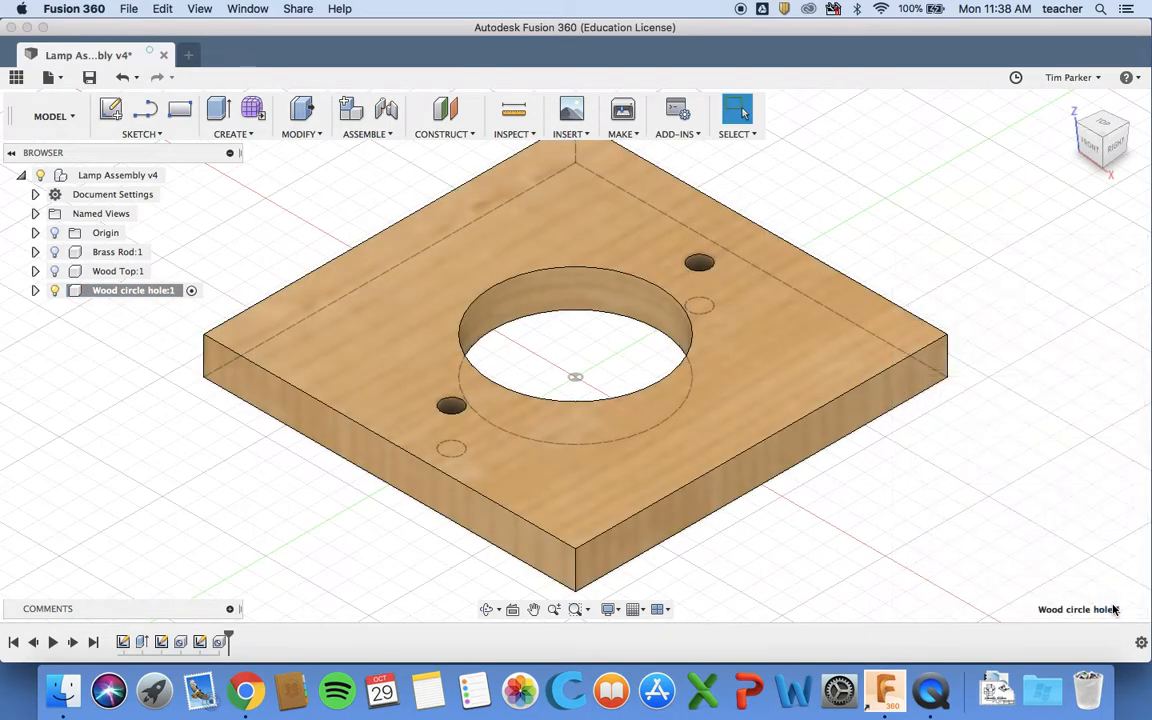
pyautogui.click(89, 77)
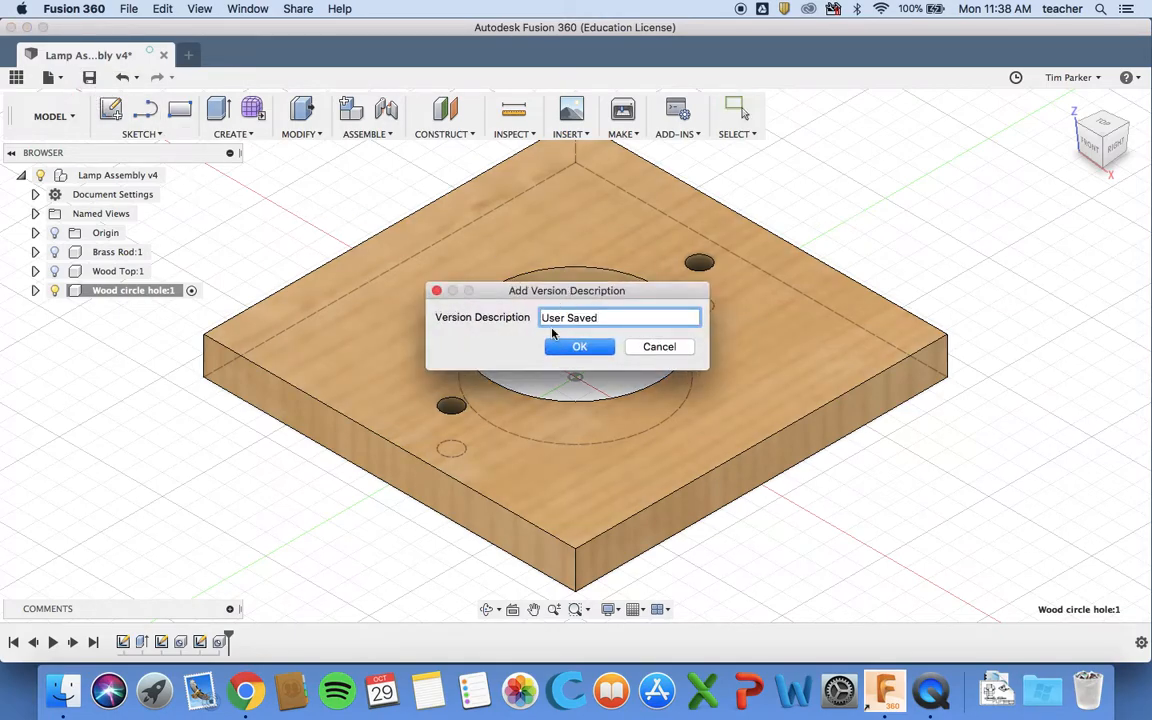
pyautogui.press('Return')
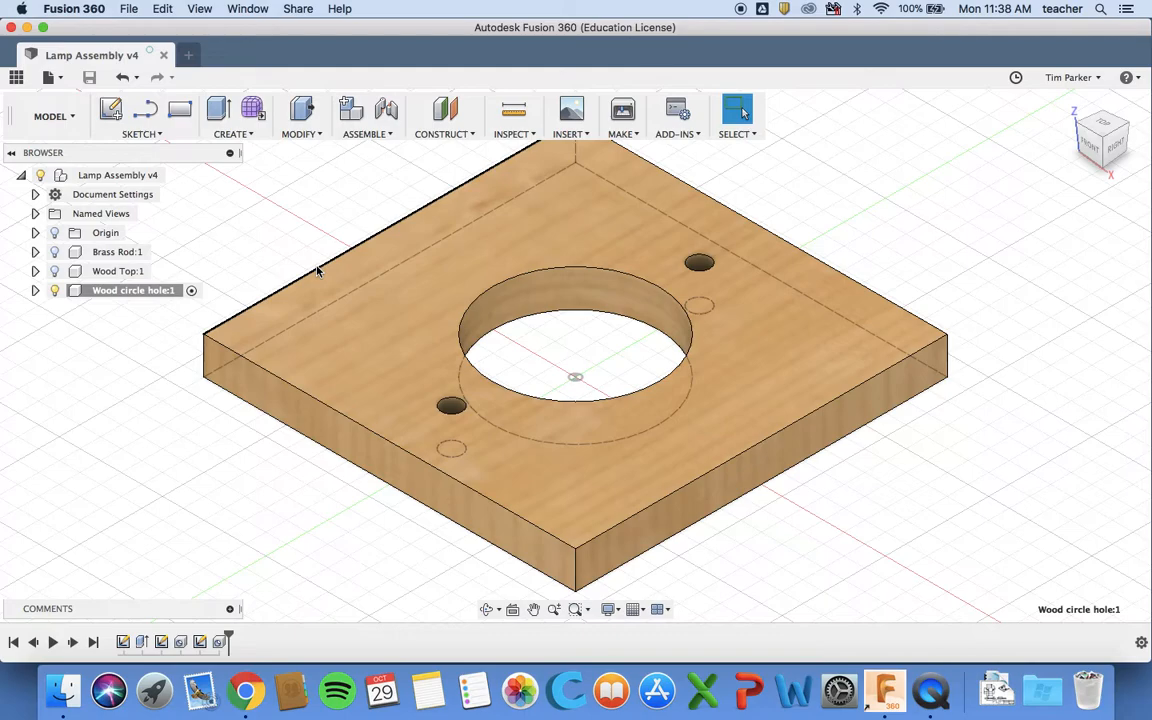
# - Show the Brass Rod and Wood Top components together with the Wood circle hole plate
pyautogui.click(55, 252)
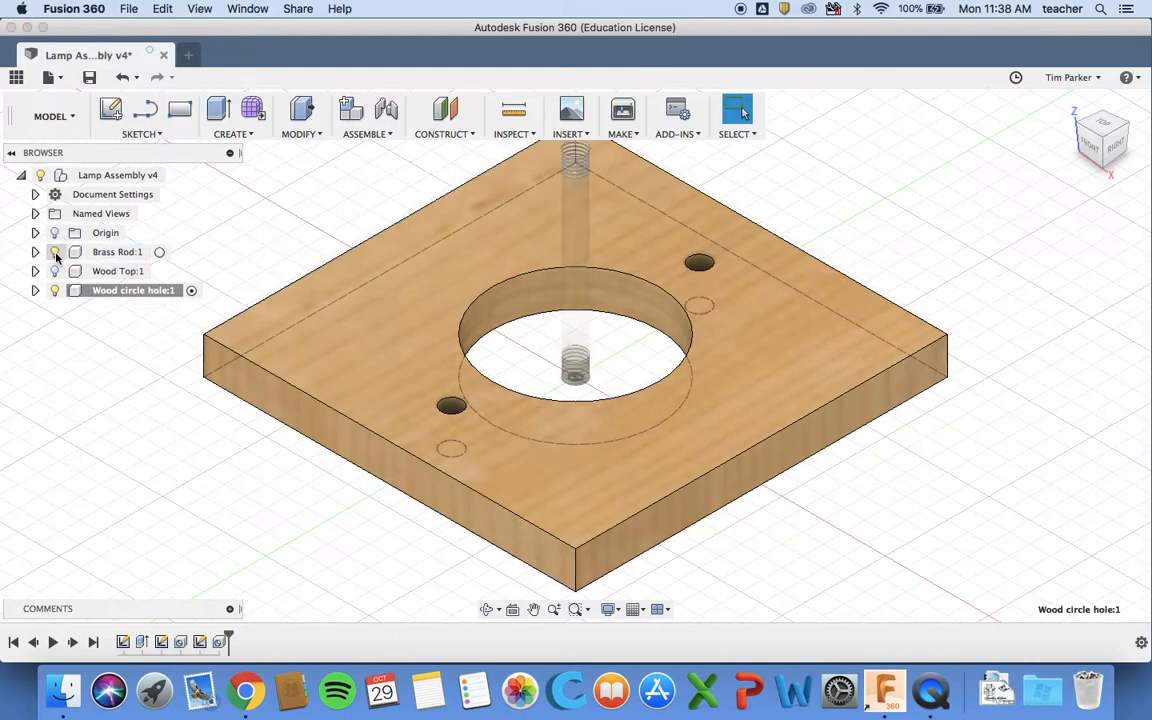
pyautogui.click(55, 271)
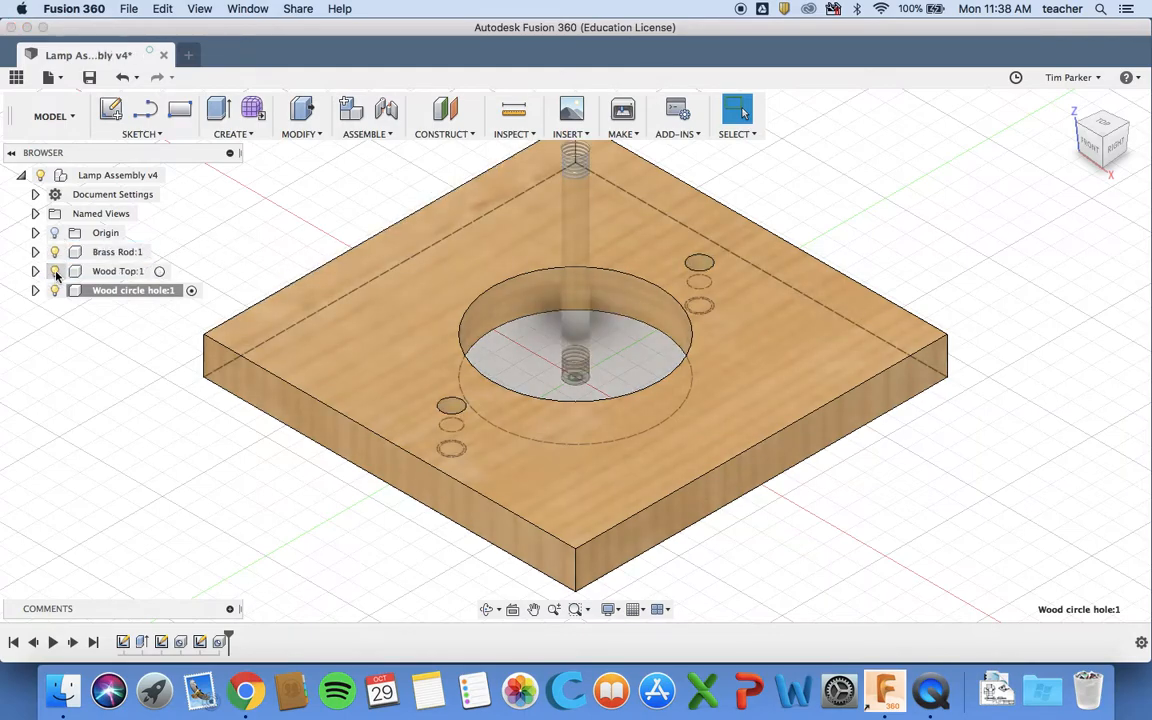
pyautogui.click(55, 271)
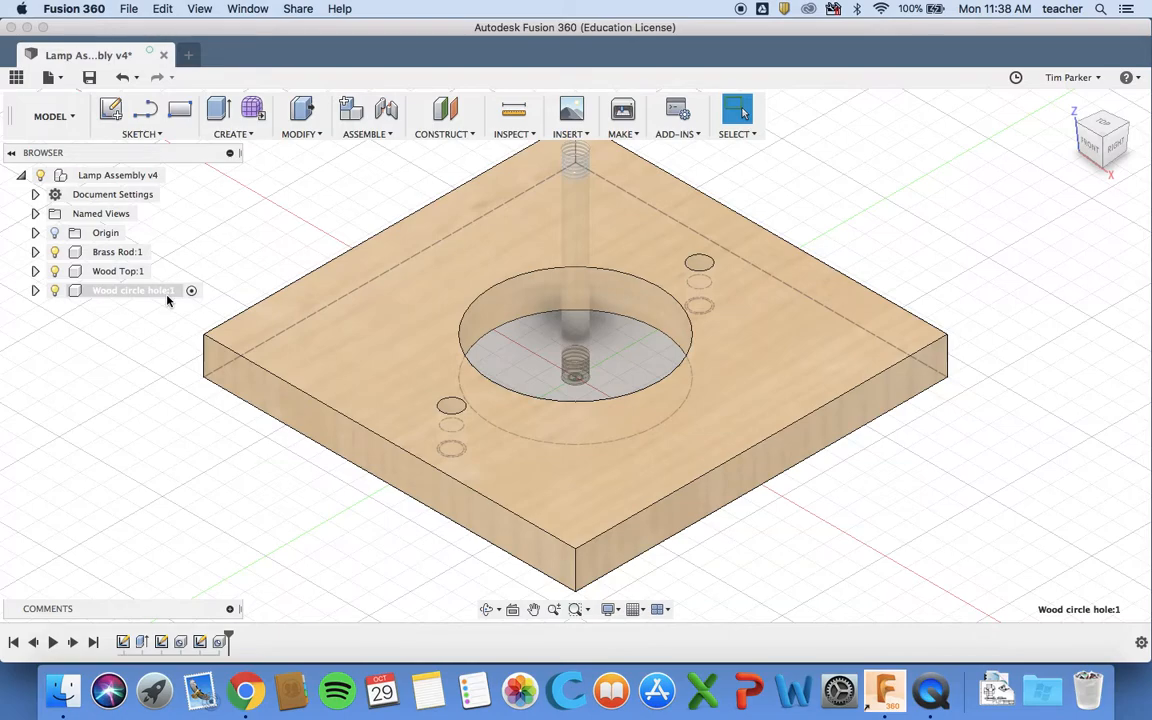